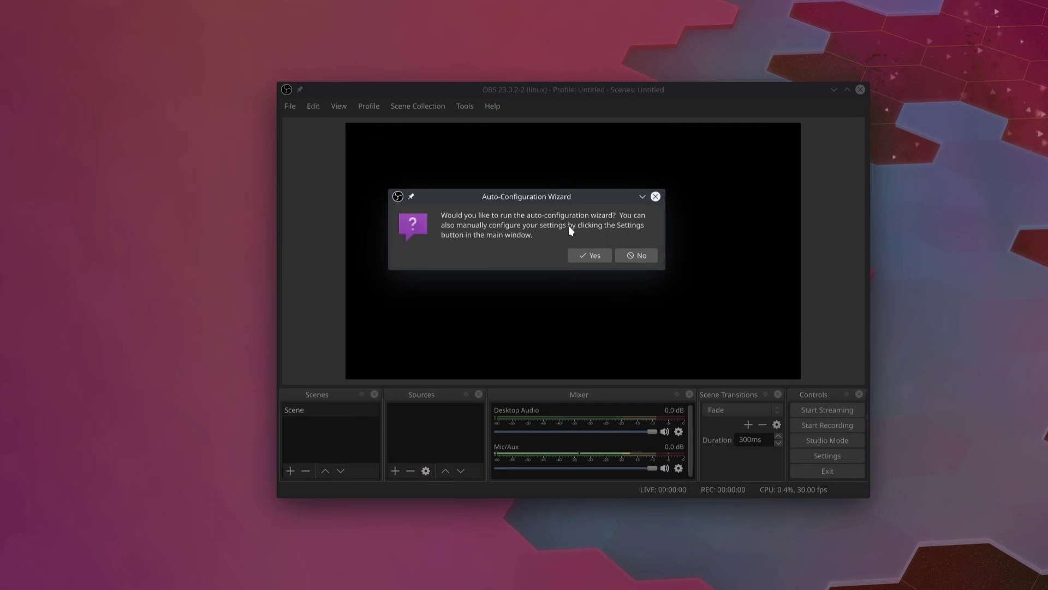
Step: Run the auto-configuration wizard for streaming, keeping the 1920x1080 canvas and 30 FPS
click(594, 255)
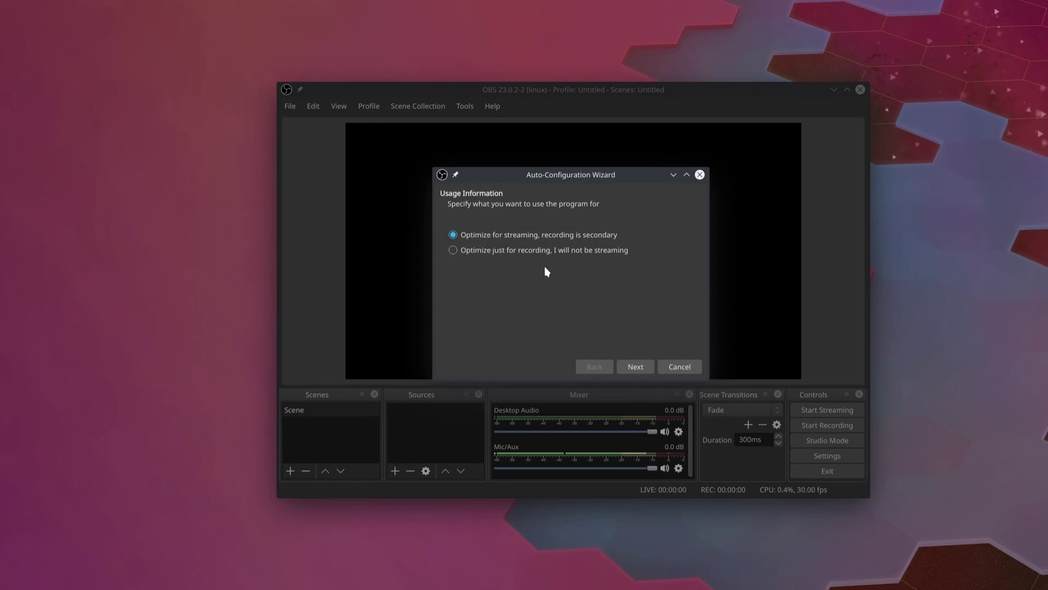
click(638, 366)
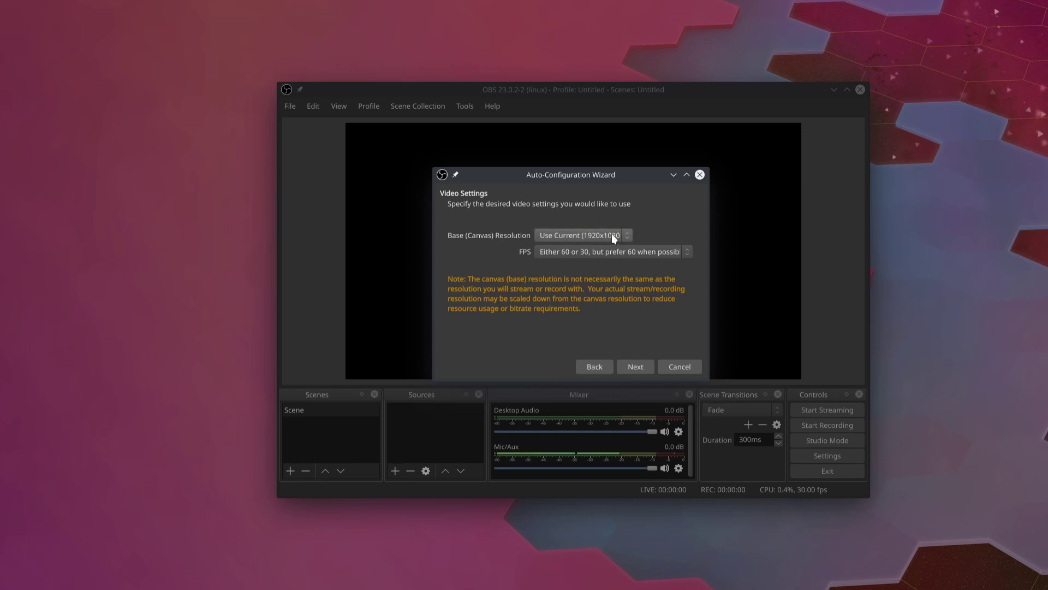
click(627, 235)
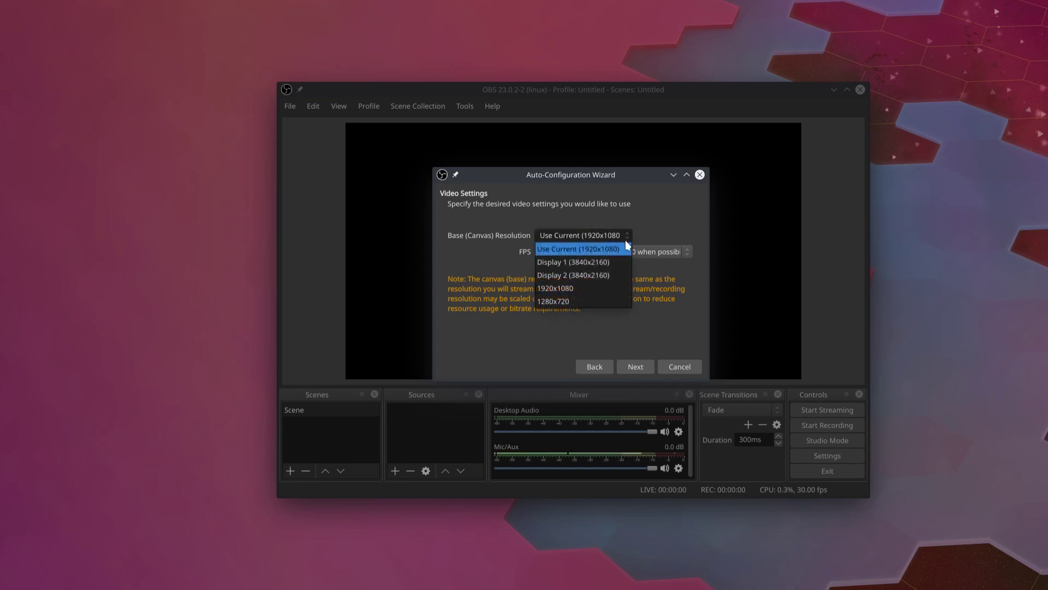
click(625, 248)
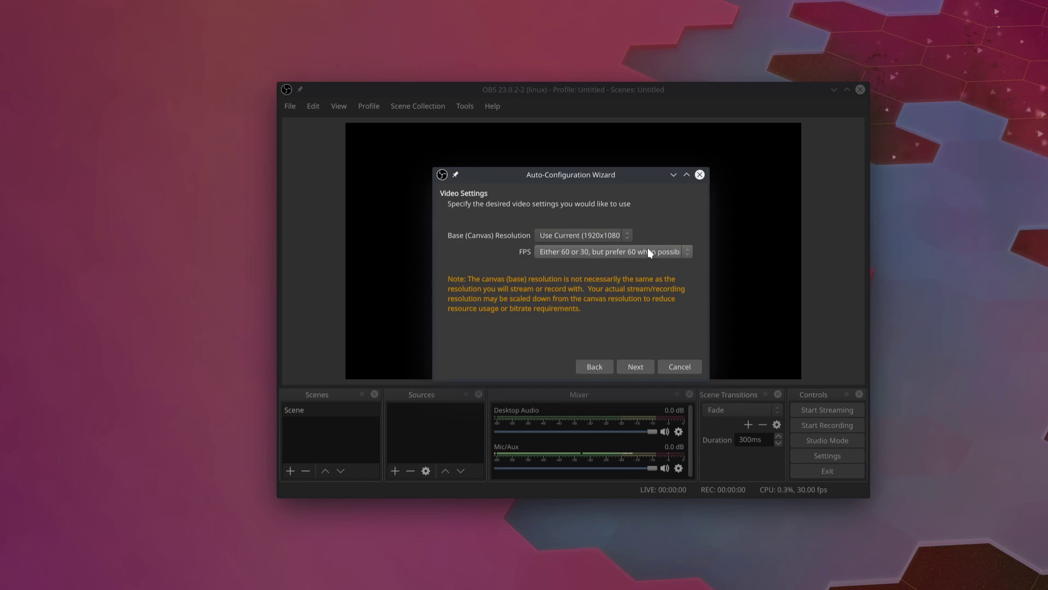
click(648, 248)
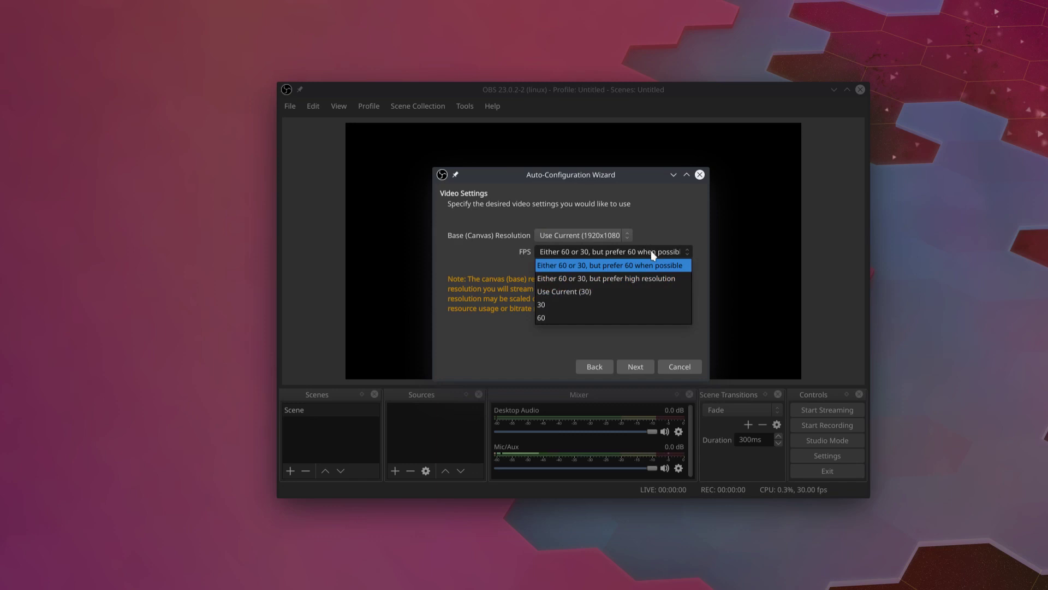
click(637, 288)
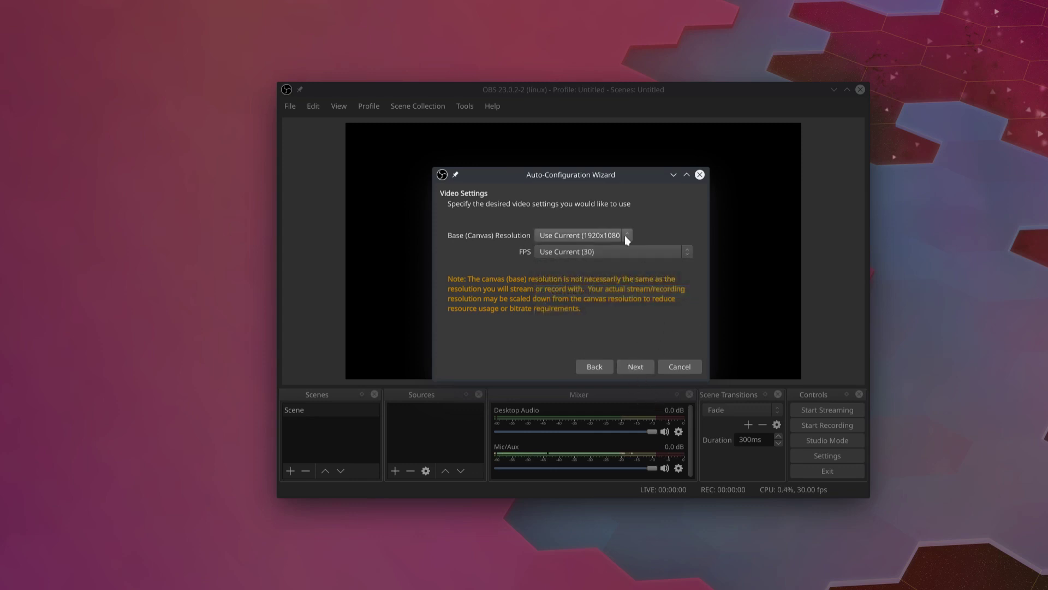
click(623, 367)
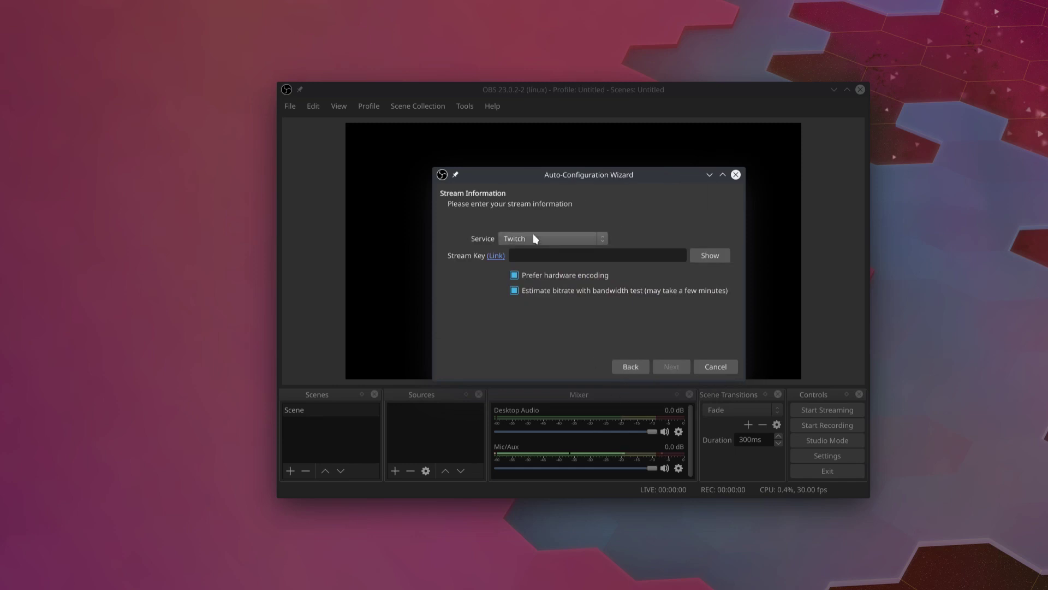
Step: Select Smashcast as the wizard's streaming service
click(601, 235)
click(589, 250)
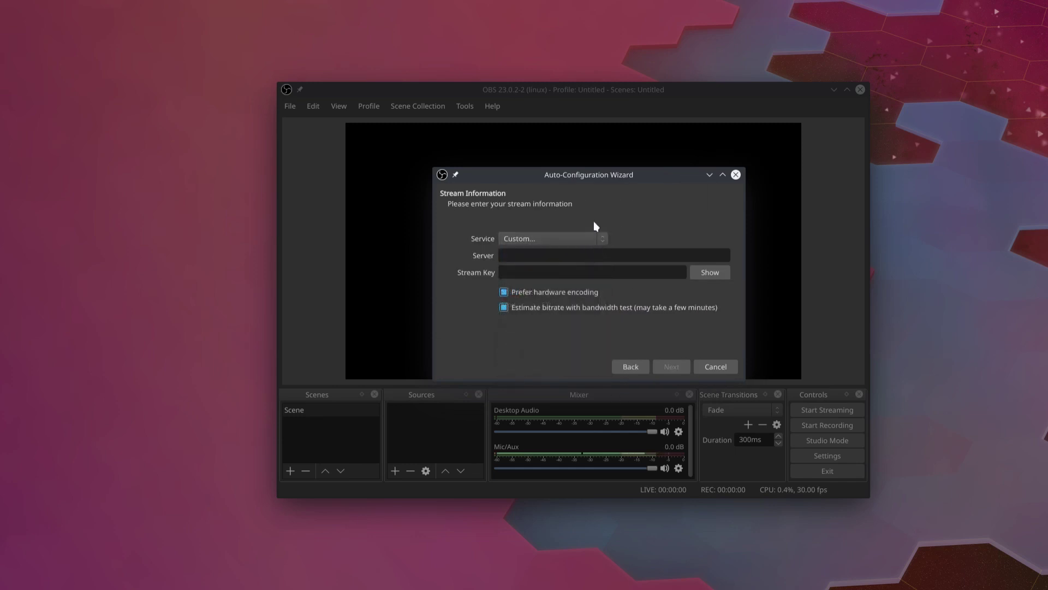
click(595, 236)
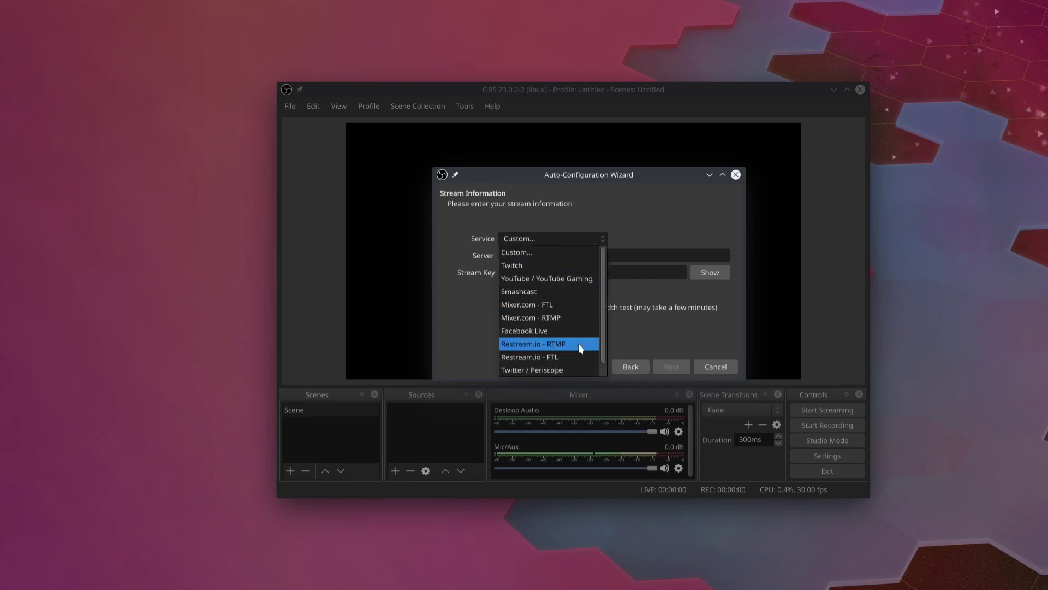
scroll(578, 348, down, 1)
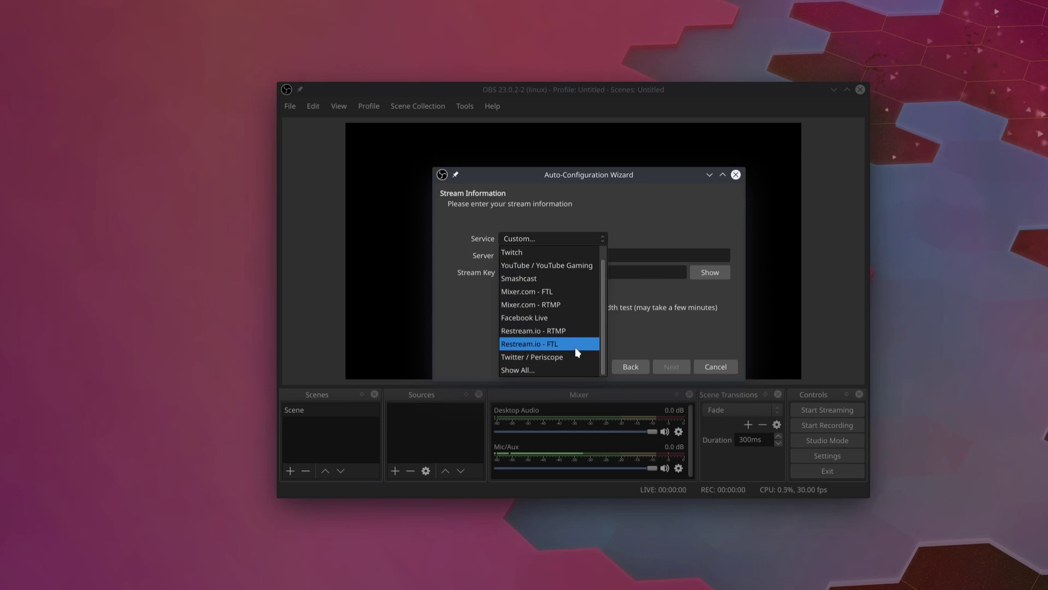
scroll(575, 344, up, 1)
click(565, 292)
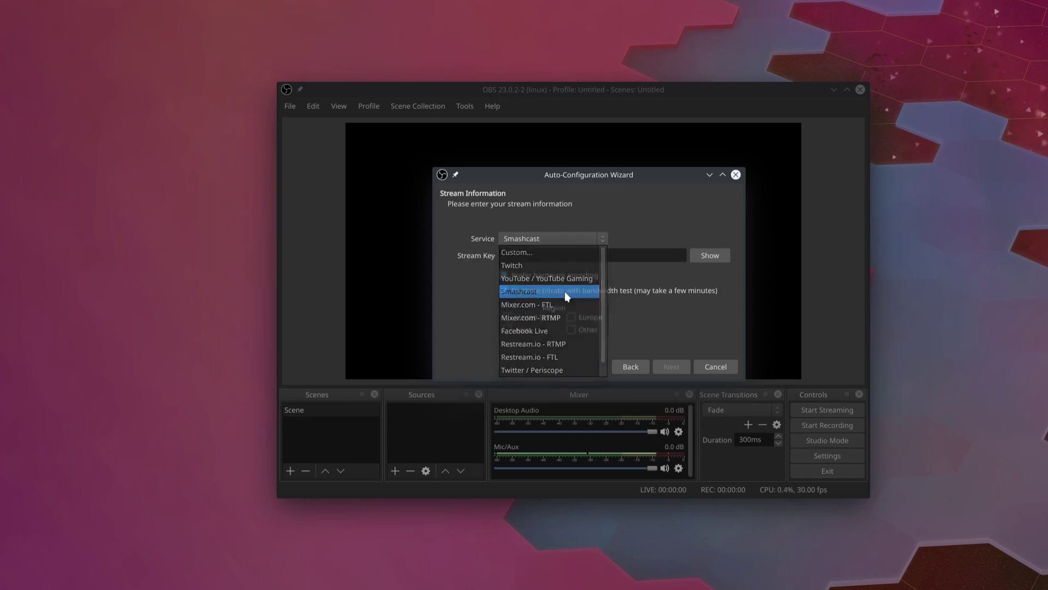
click(552, 239)
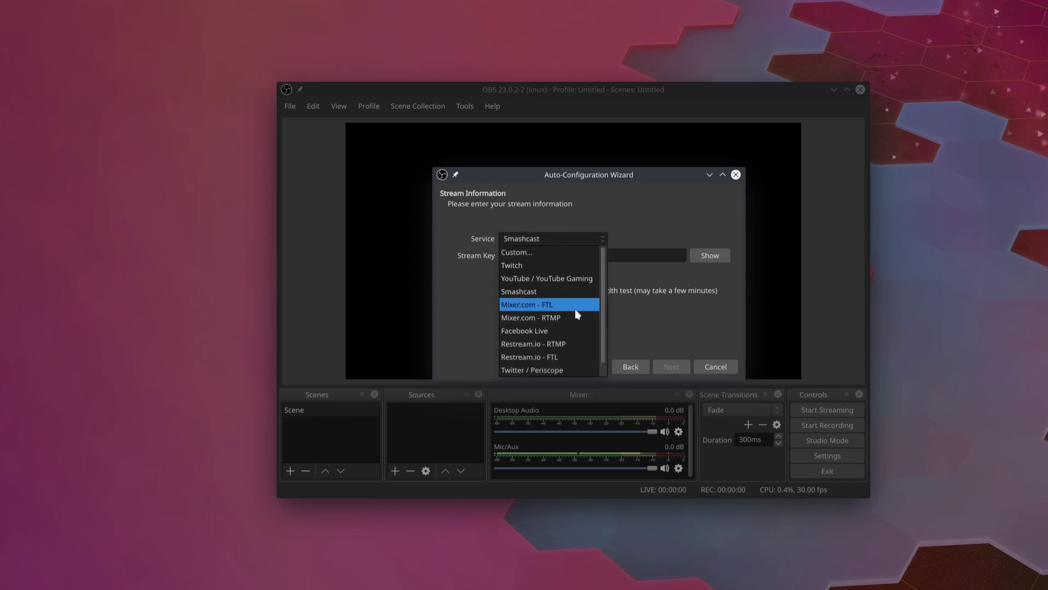
click(576, 237)
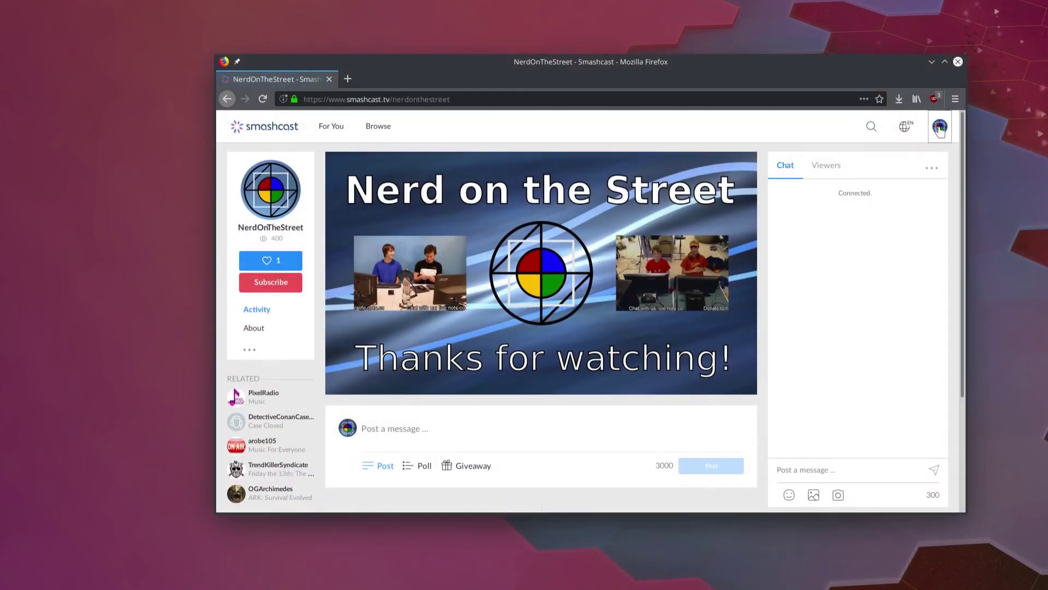
Step: Show the Smashcast channel settings with the stream key in Firefox
click(939, 130)
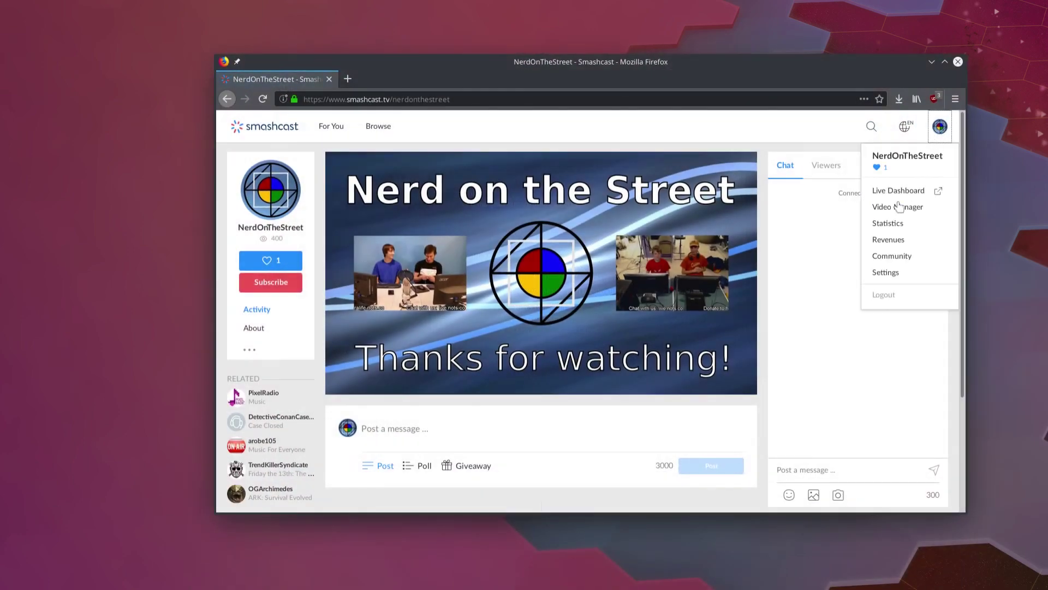
click(887, 271)
scroll(633, 297, down, 5)
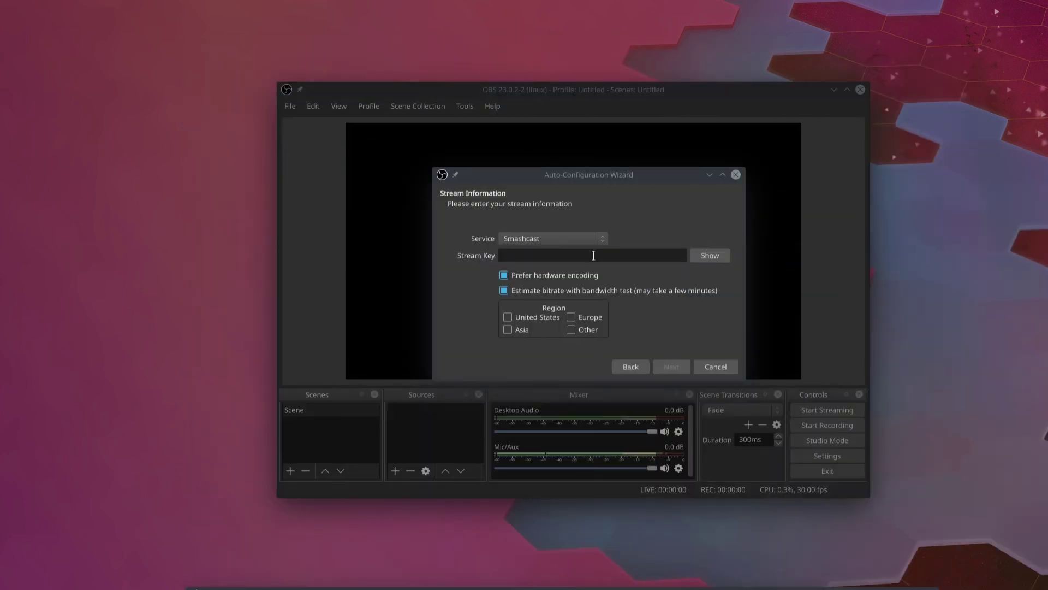
Step: Paste the stream key, skip the bandwidth test, set bitrate to 2000, and apply the results
key(ctrl+v)
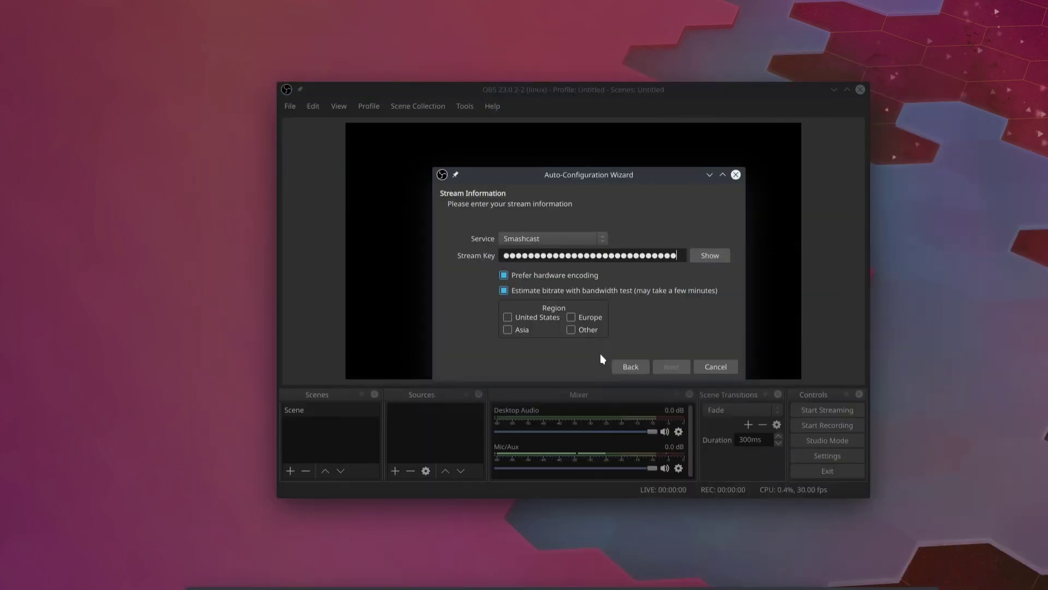
click(504, 290)
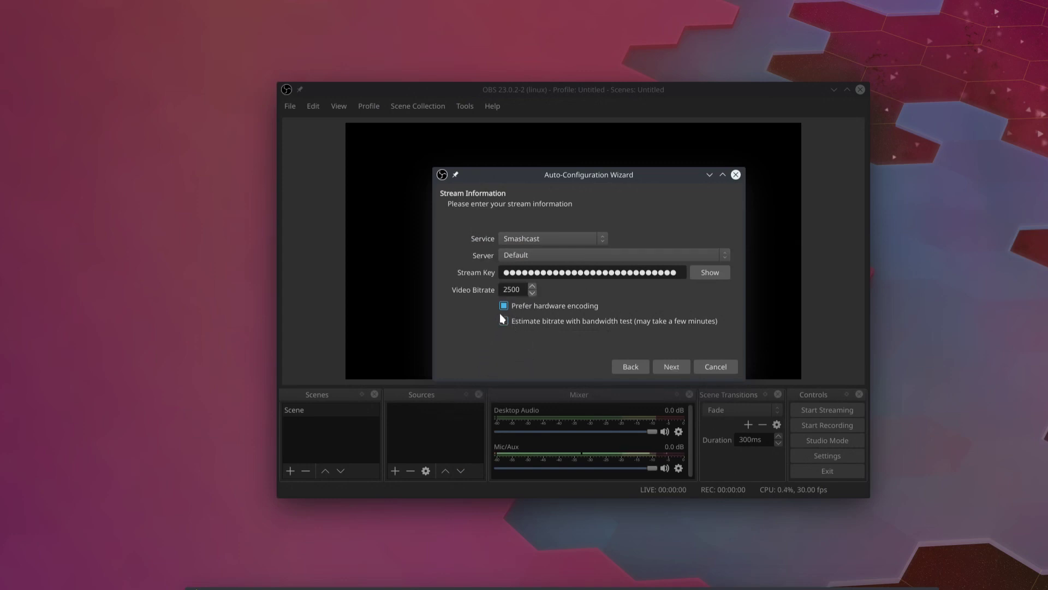
drag(506, 289, 513, 288)
text(0)
double_click(522, 290)
click(523, 291)
double_click(523, 290)
click(668, 367)
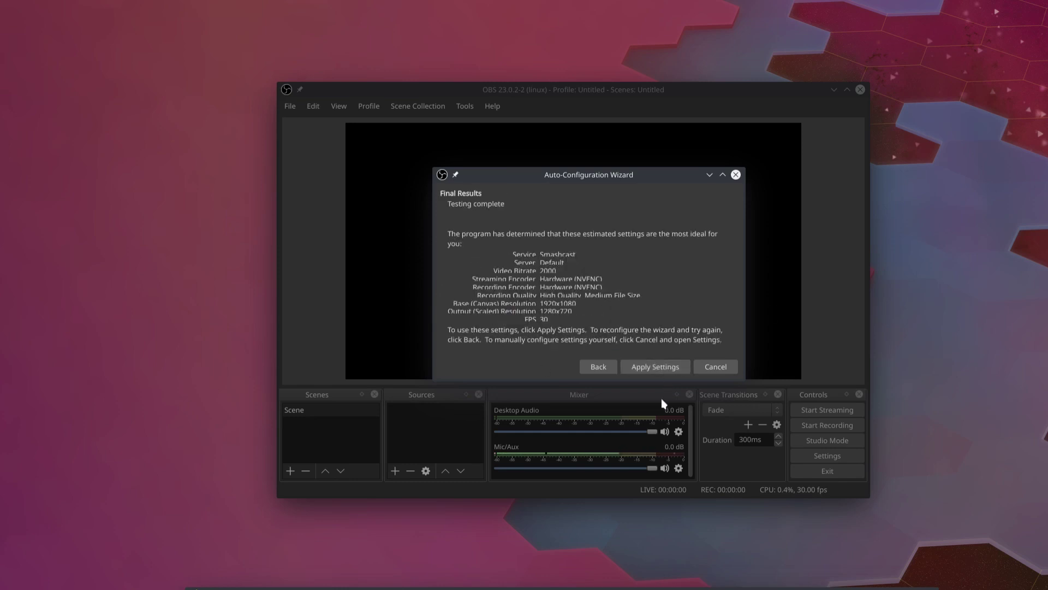
click(665, 365)
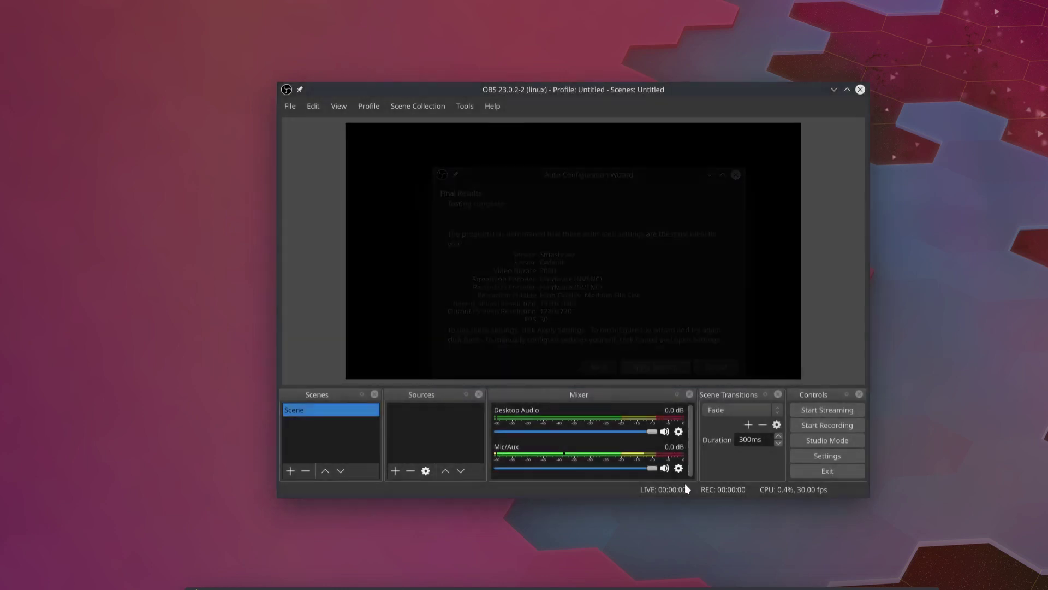
Step: Switch the OBS interface theme to Default in Settings
click(815, 458)
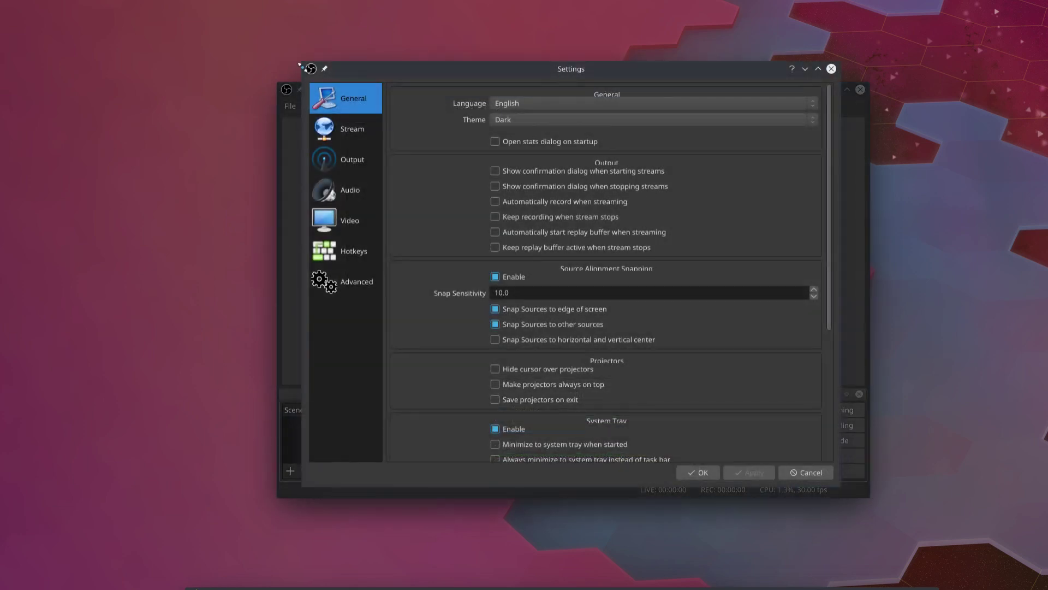
drag(298, 66, 310, 57)
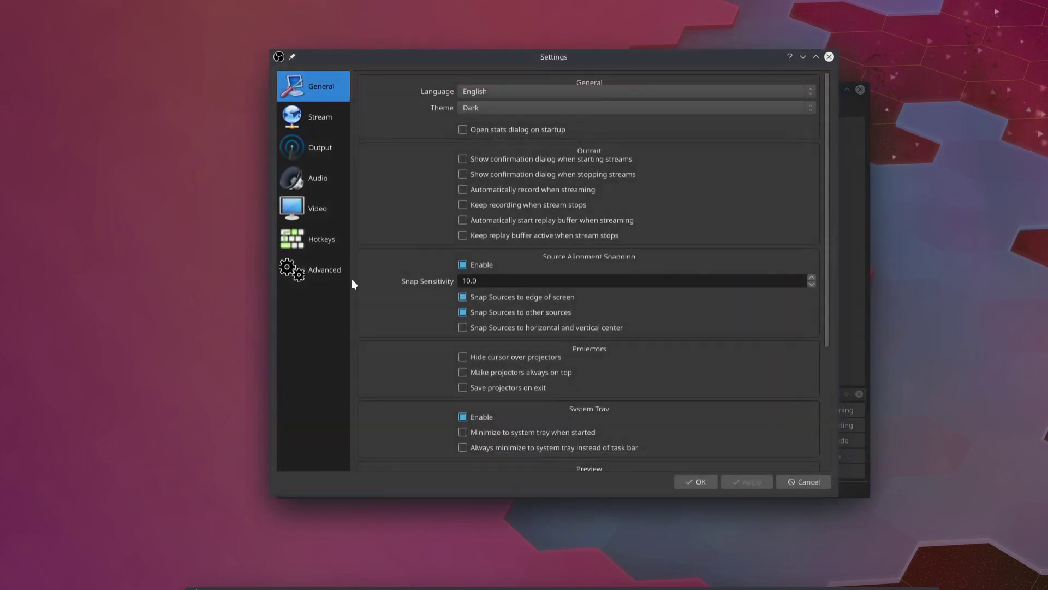
click(486, 108)
click(483, 122)
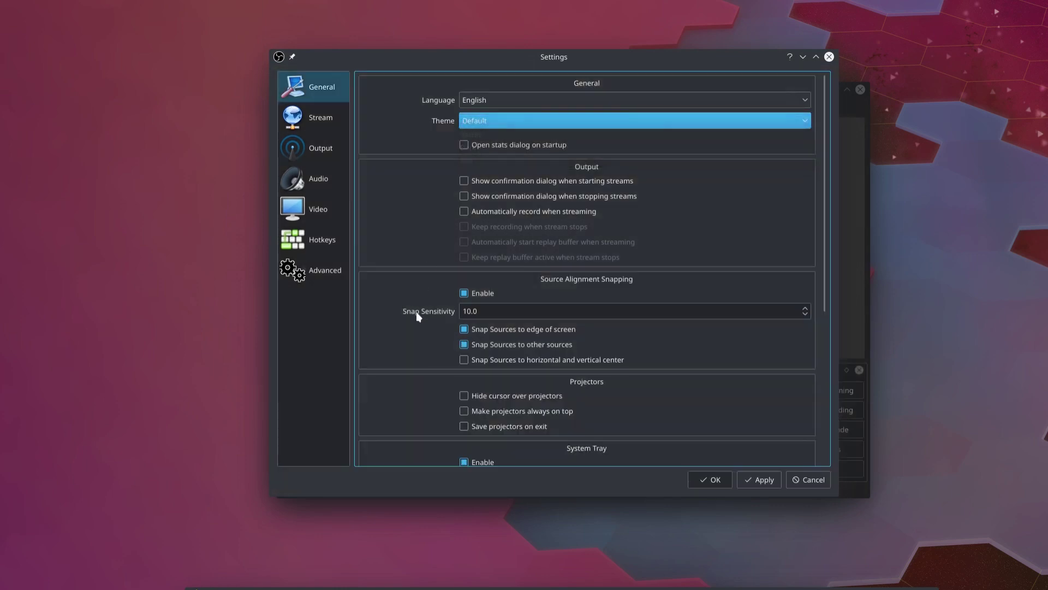
Step: Set base and output resolution to 1920x1080 with Bicubic downscaling and 30 FPS
click(330, 208)
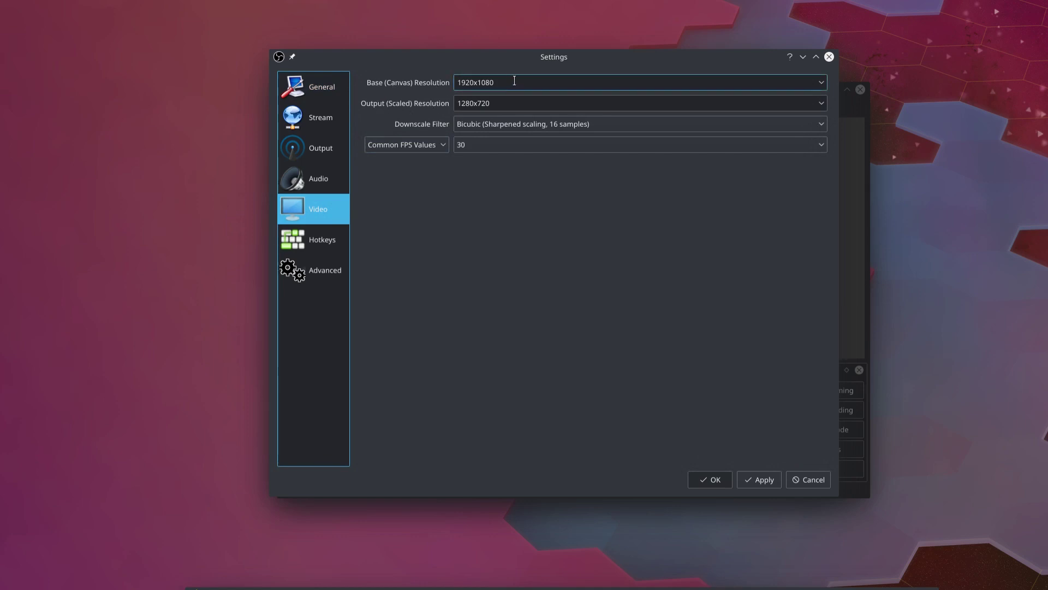
key(Tab)
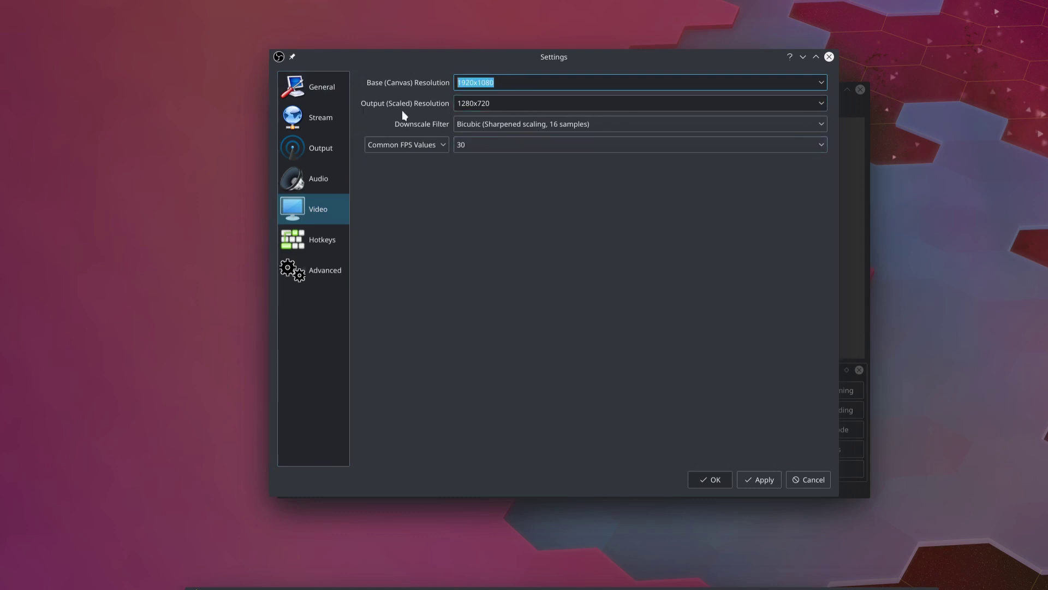
key(Tab)
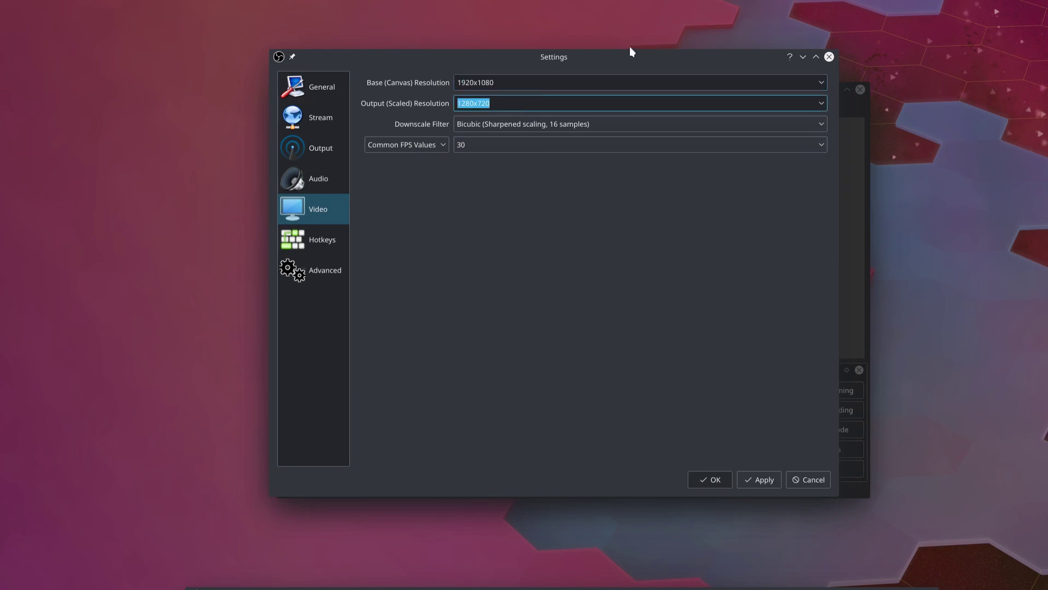
text(1920x10)
key(Tab)
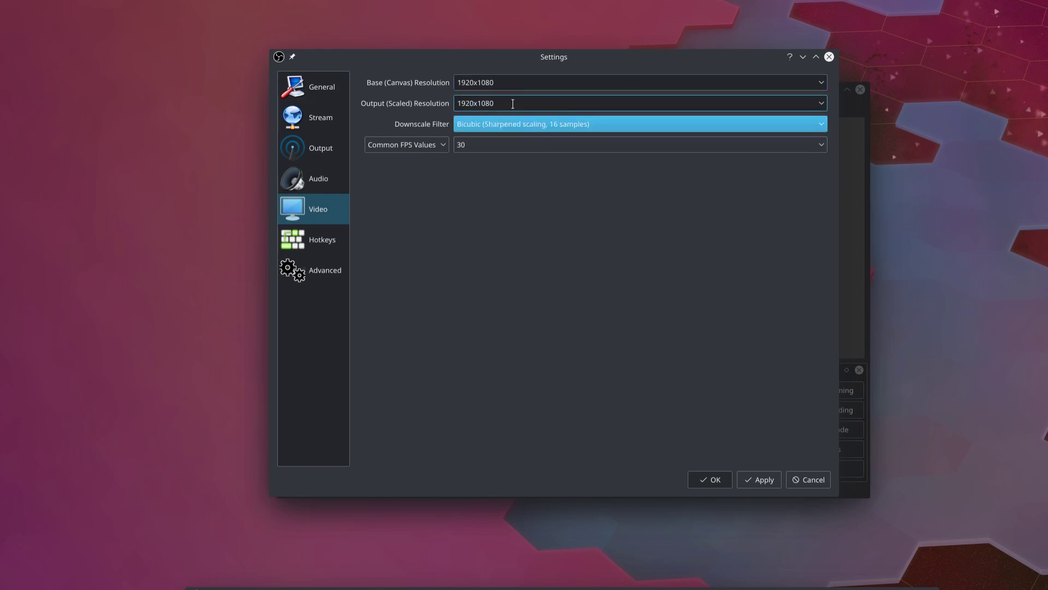
key(shift+Tab)
key(End)
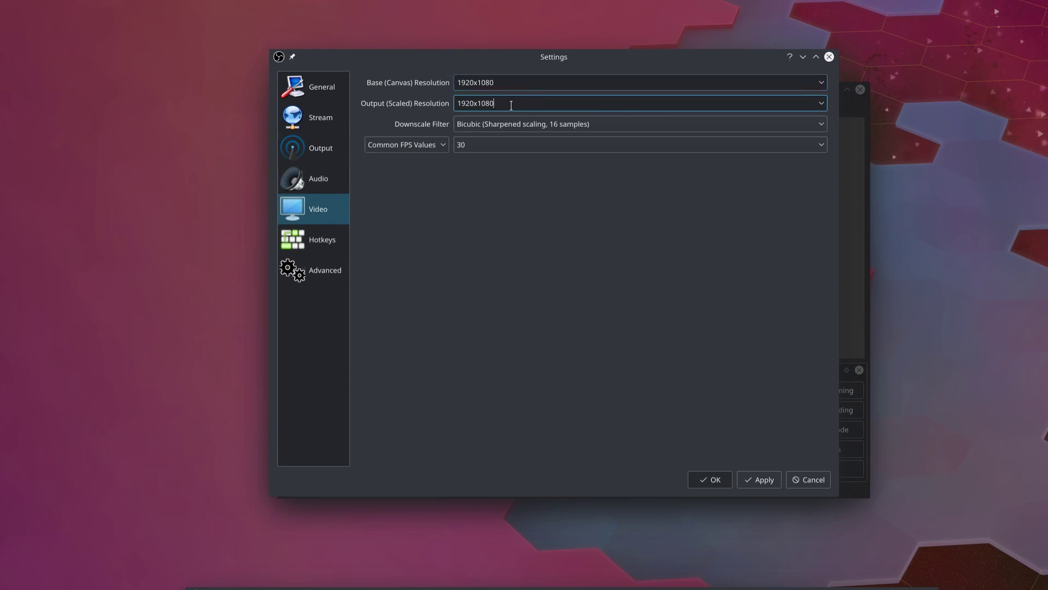
click(504, 124)
click(505, 123)
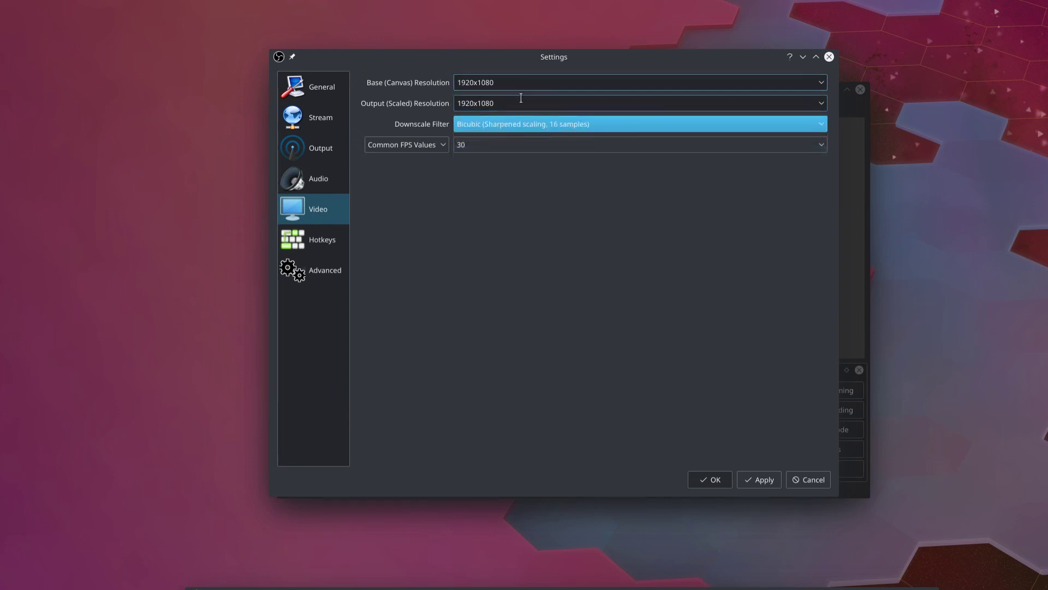
click(505, 143)
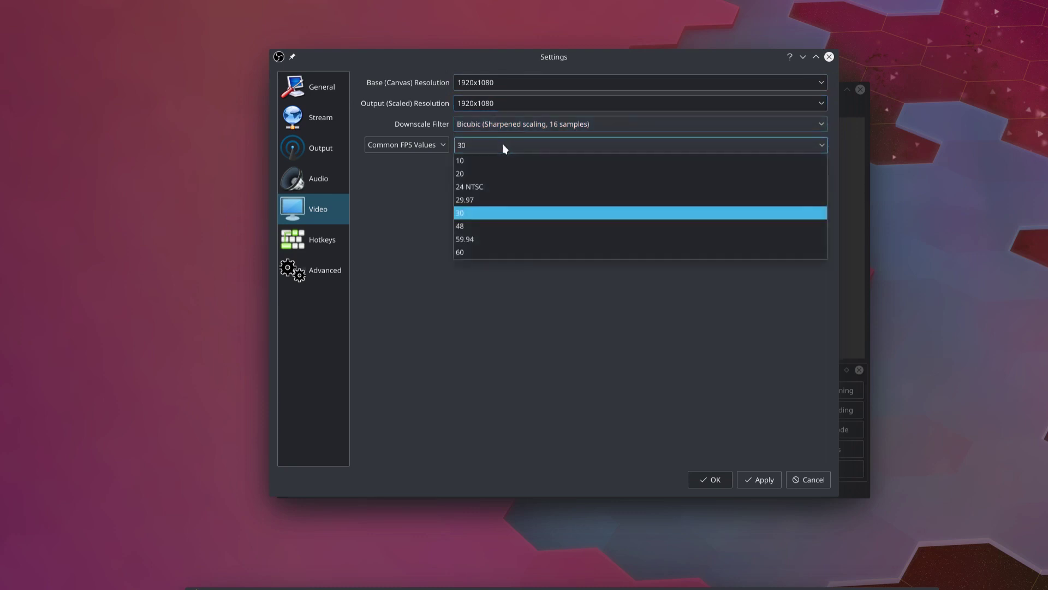
click(502, 143)
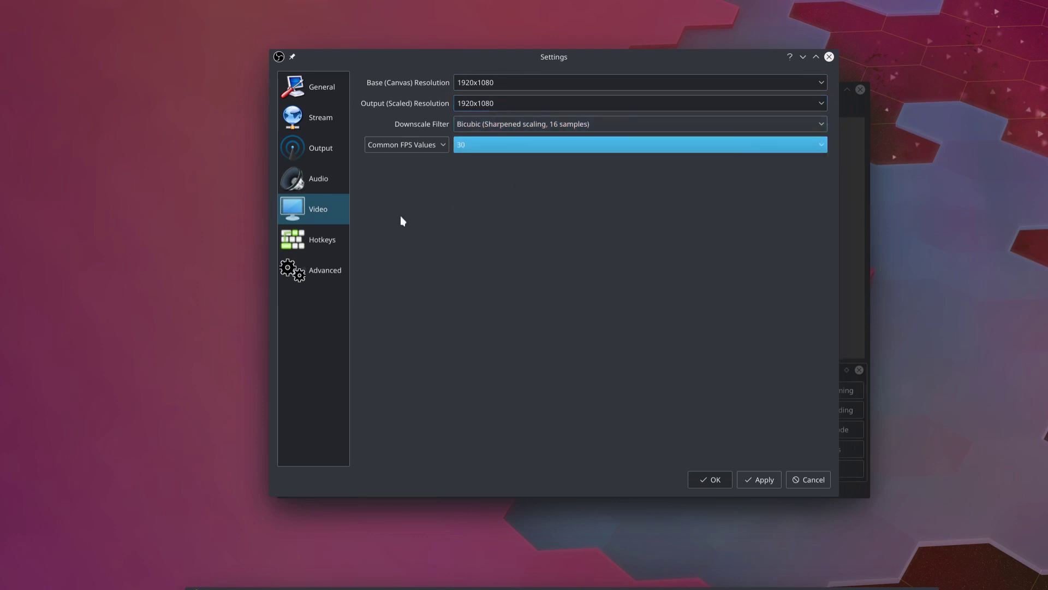
Step: Switch the output mode to Advanced and review its Streaming, Recording, Audio and Replay Buffer tabs
click(333, 155)
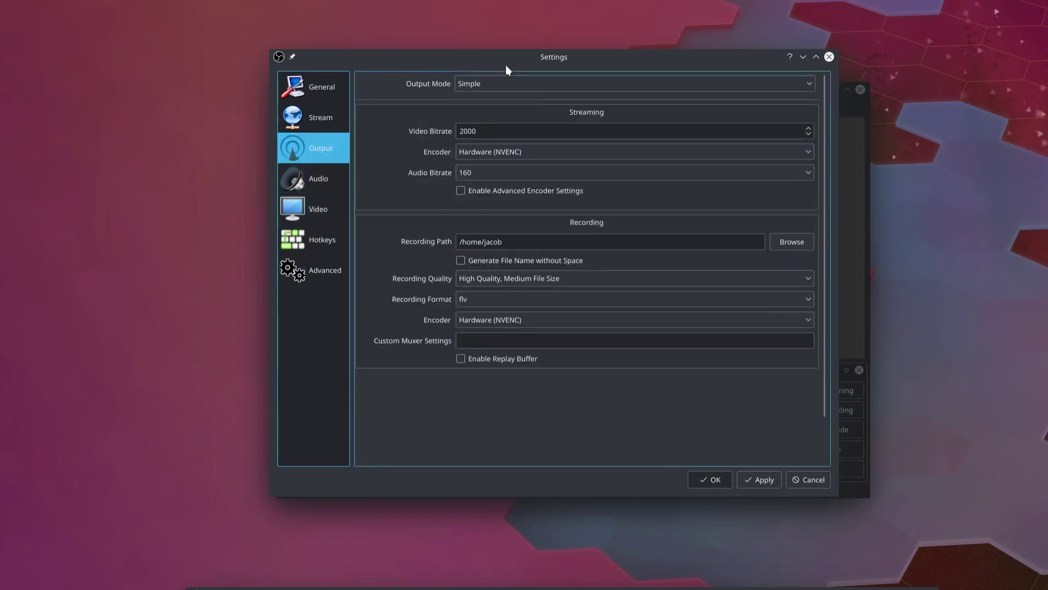
click(503, 83)
click(499, 110)
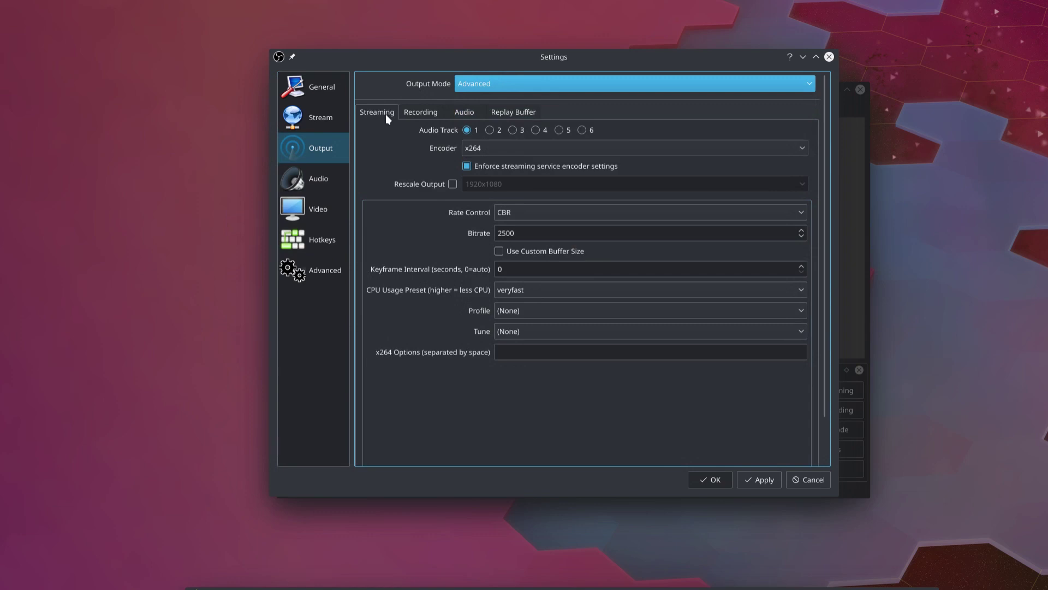
click(422, 112)
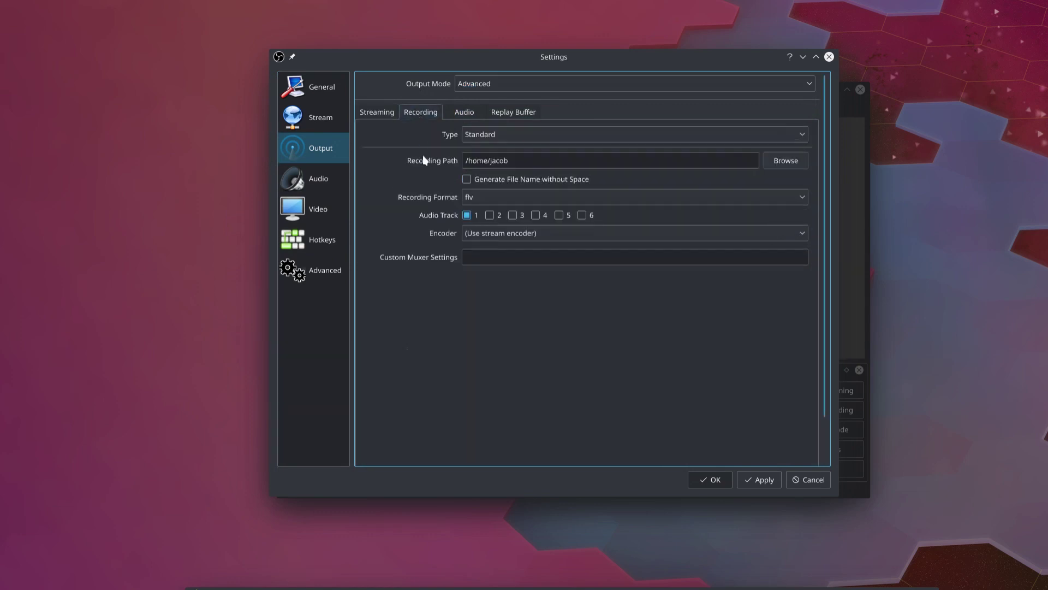
click(463, 116)
click(518, 113)
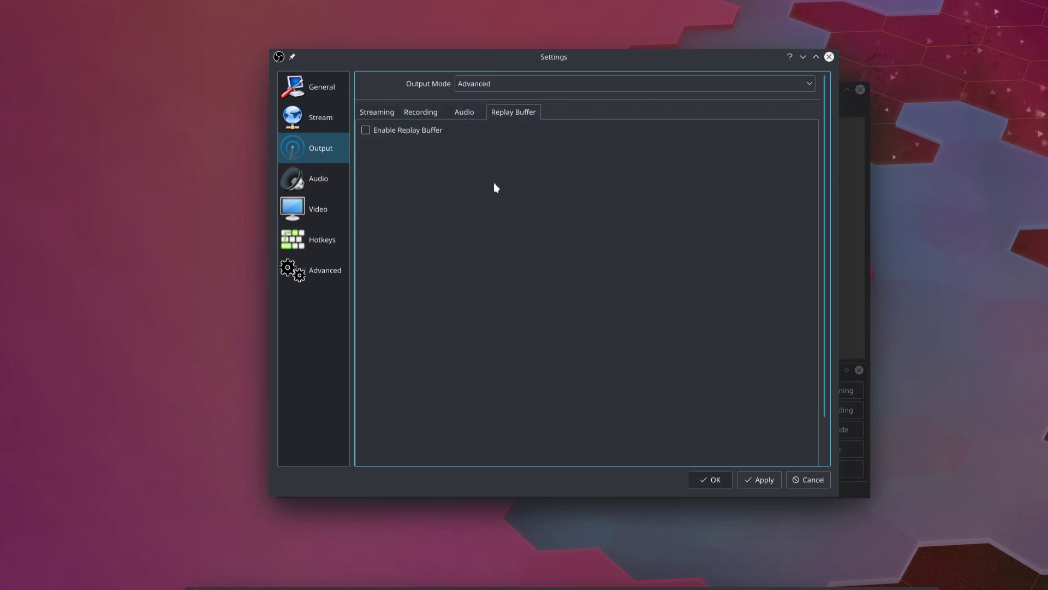
click(469, 116)
click(422, 115)
click(378, 112)
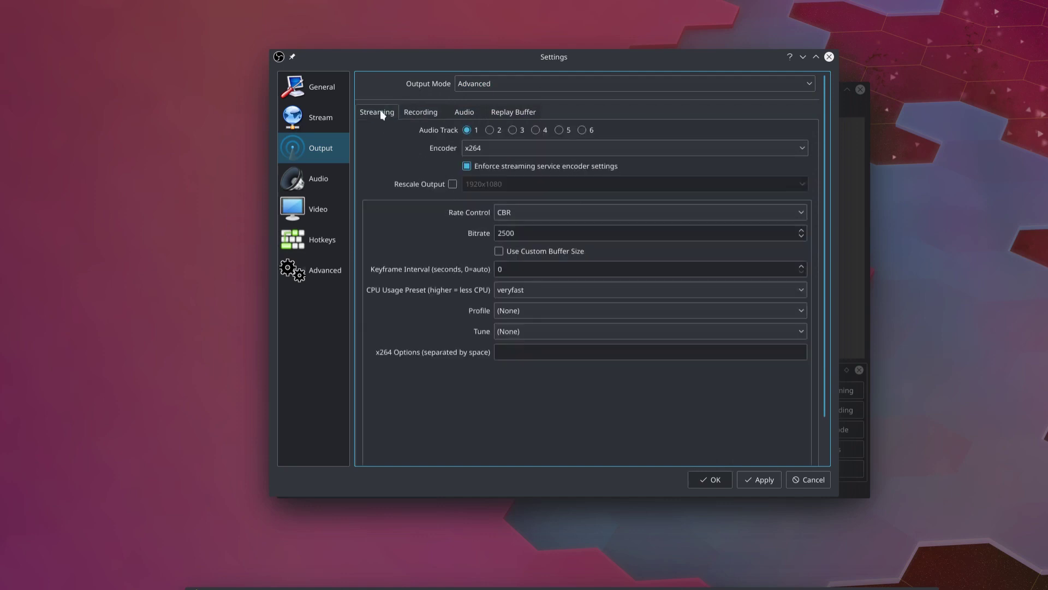
Step: Set the stream to x264 with CBR, 2000 bitrate and a 2-second keyframe interval
click(483, 152)
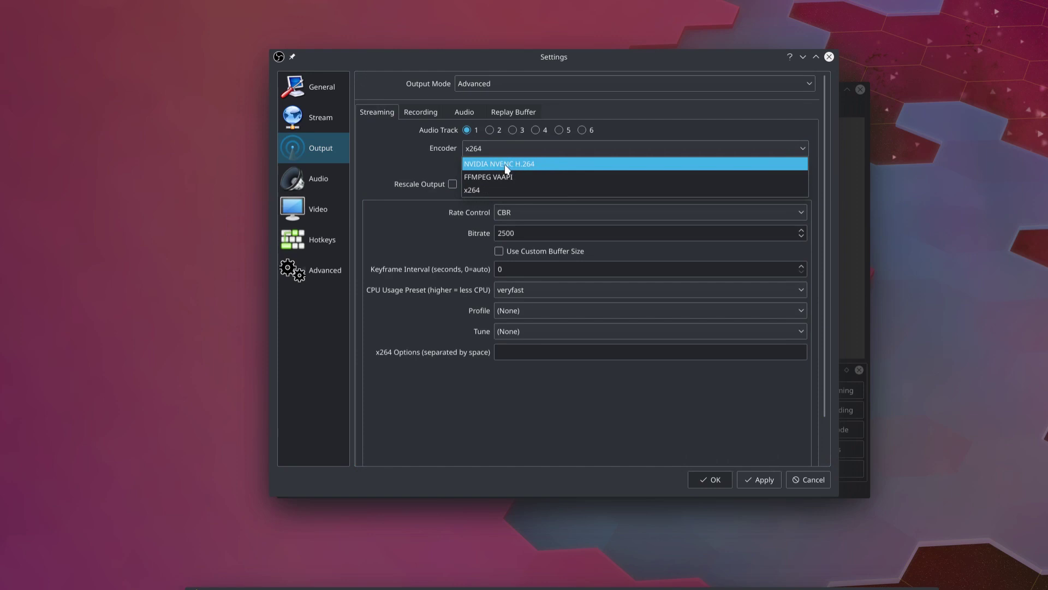
click(526, 193)
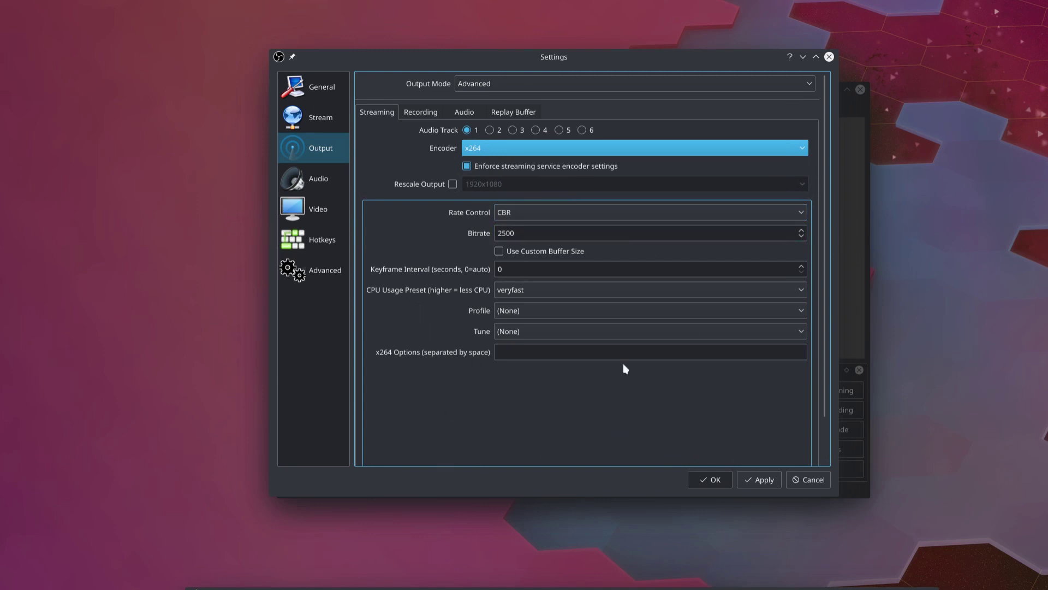
click(571, 214)
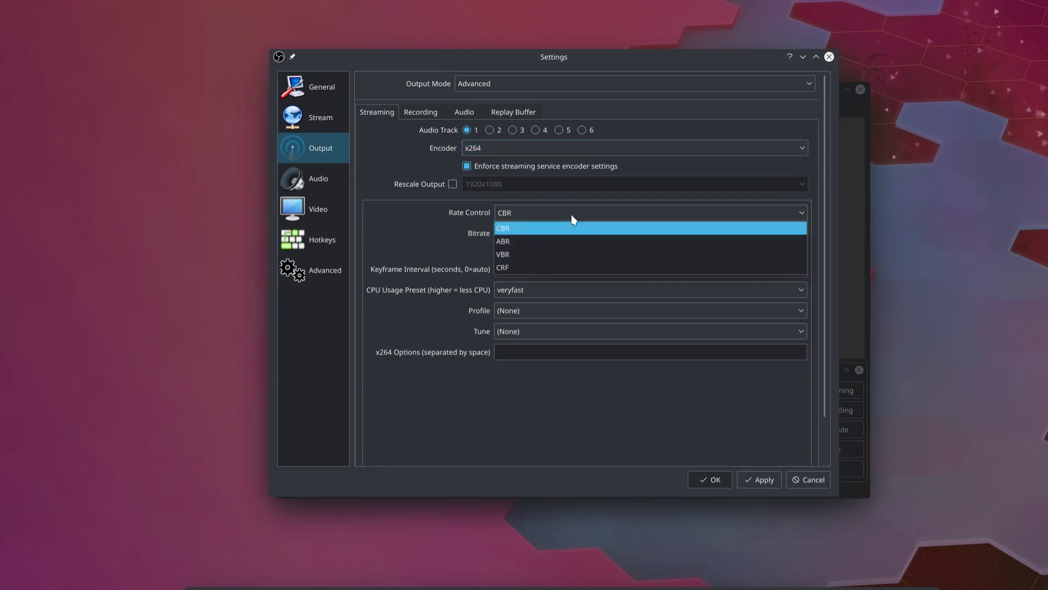
click(520, 228)
key(Tab)
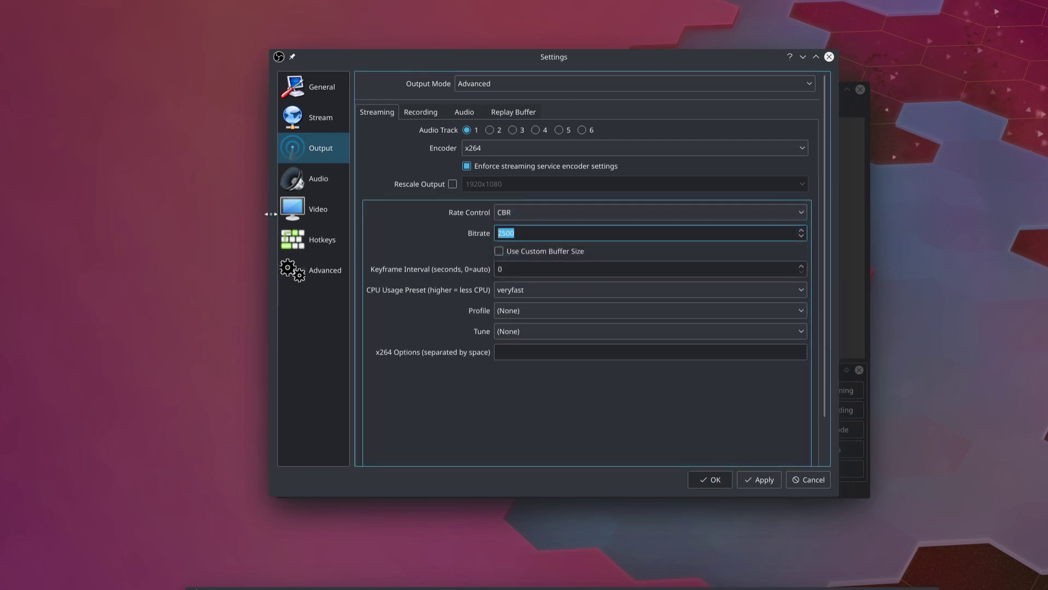
text(2000)
double_click(500, 269)
text(2)
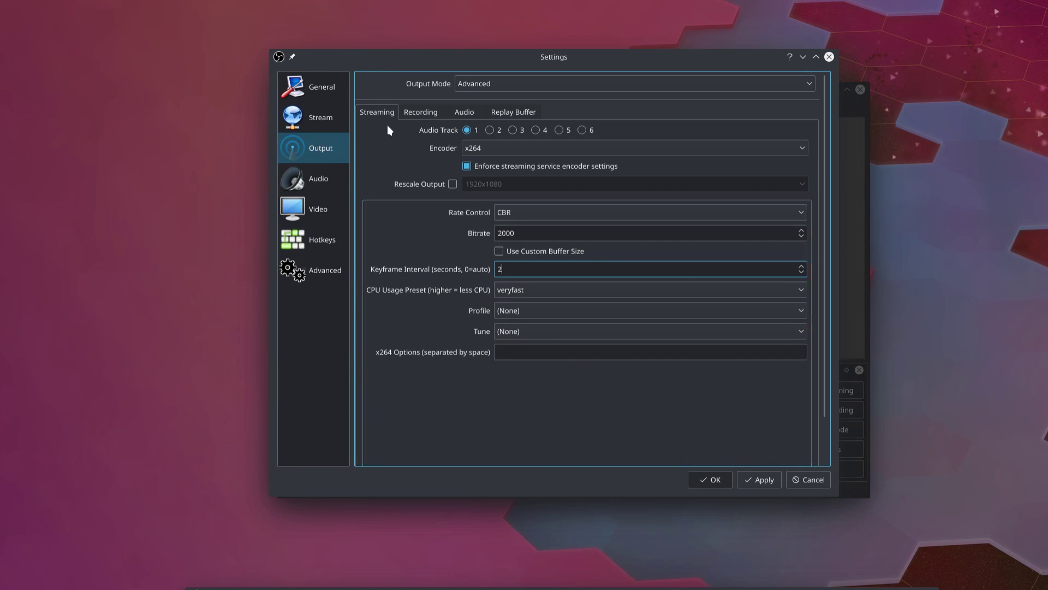
Step: Enable stream output rescaling at 1280x720
click(452, 184)
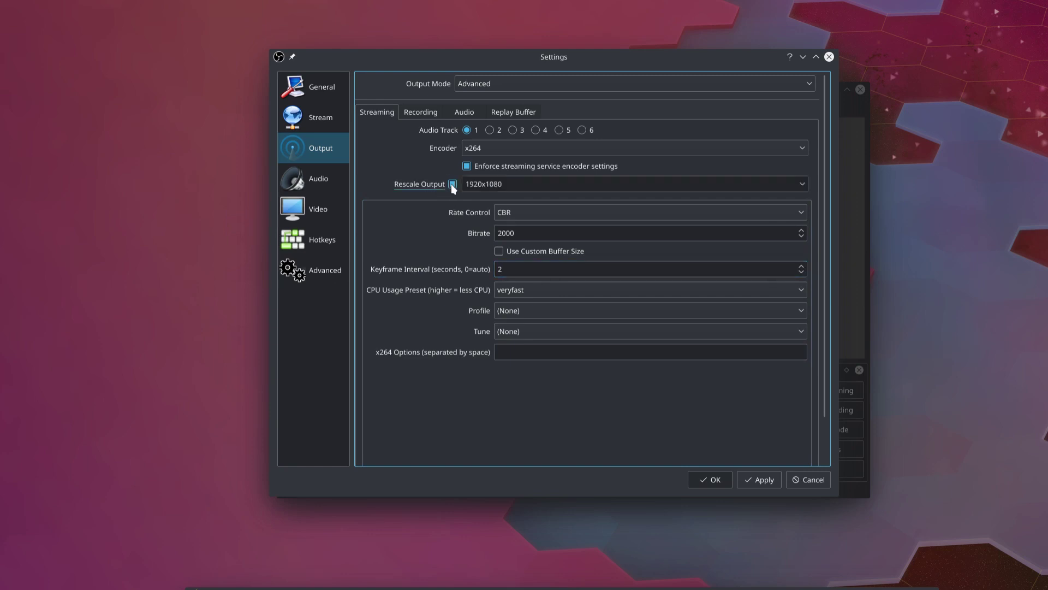
click(800, 184)
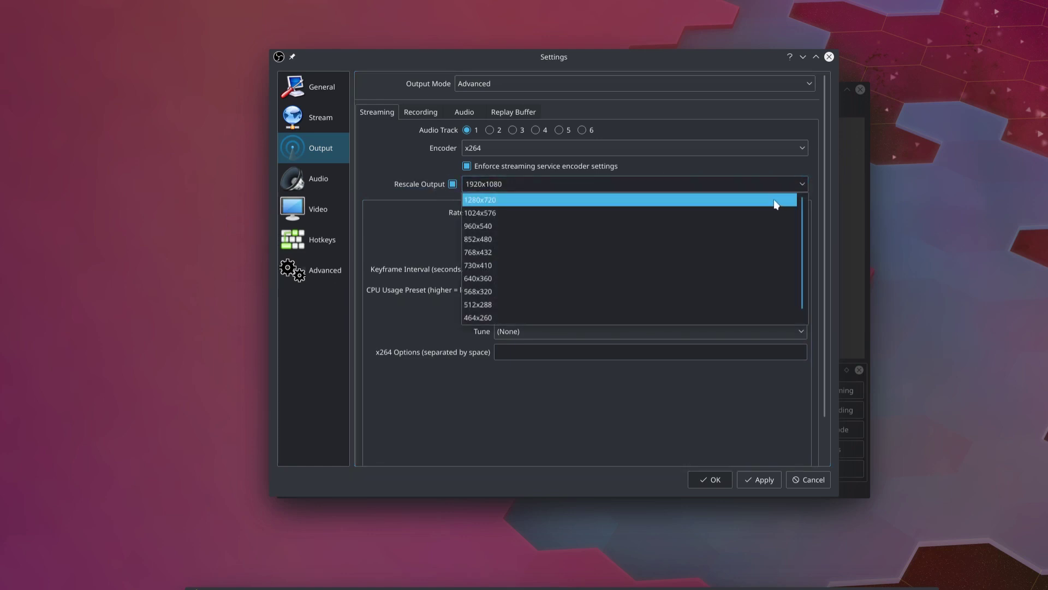
click(775, 202)
click(802, 186)
click(714, 214)
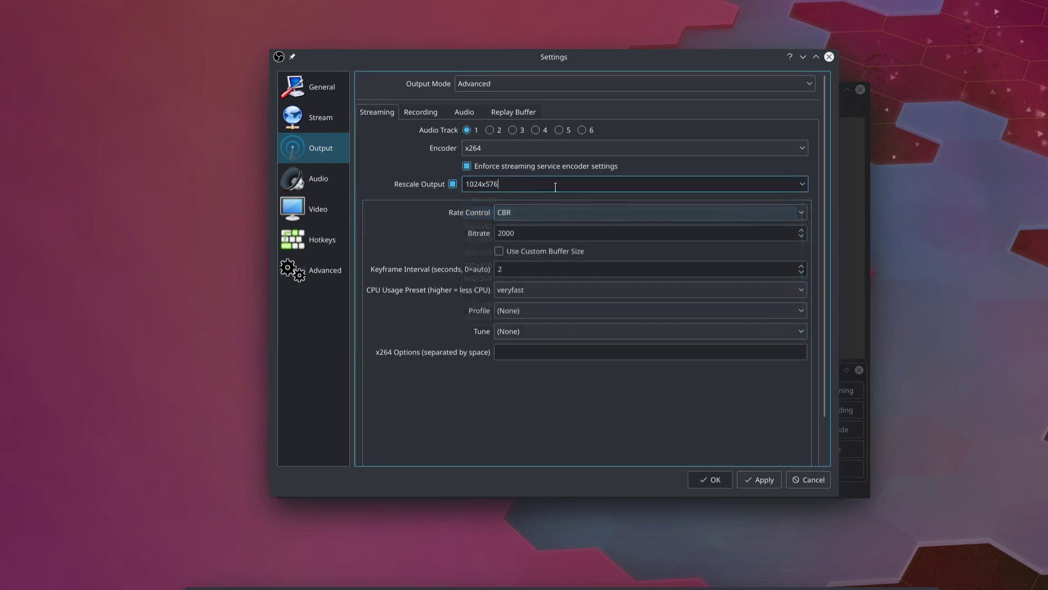
text(1280x720)
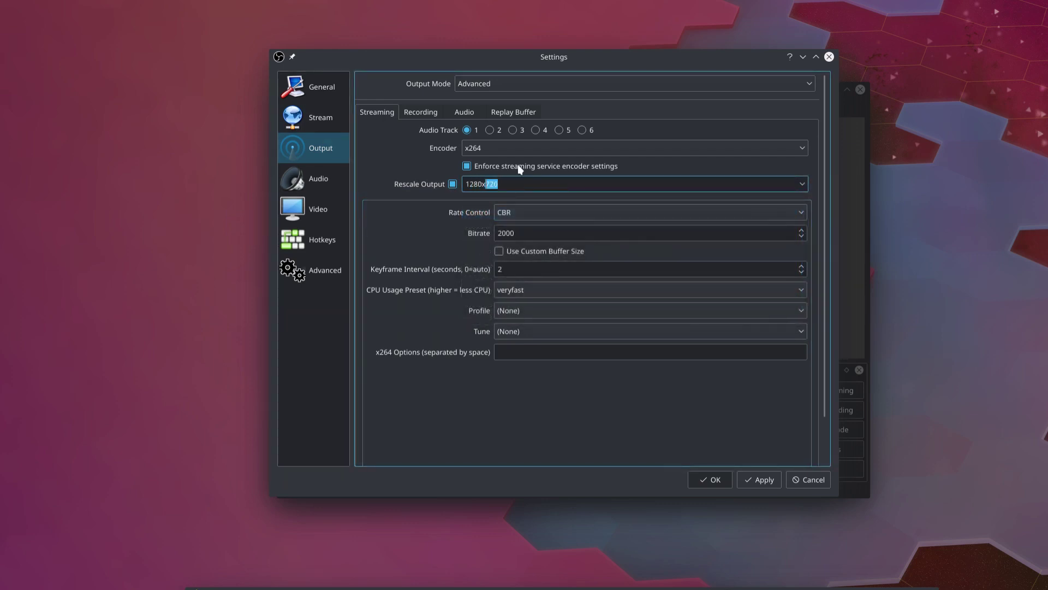
key(Tab)
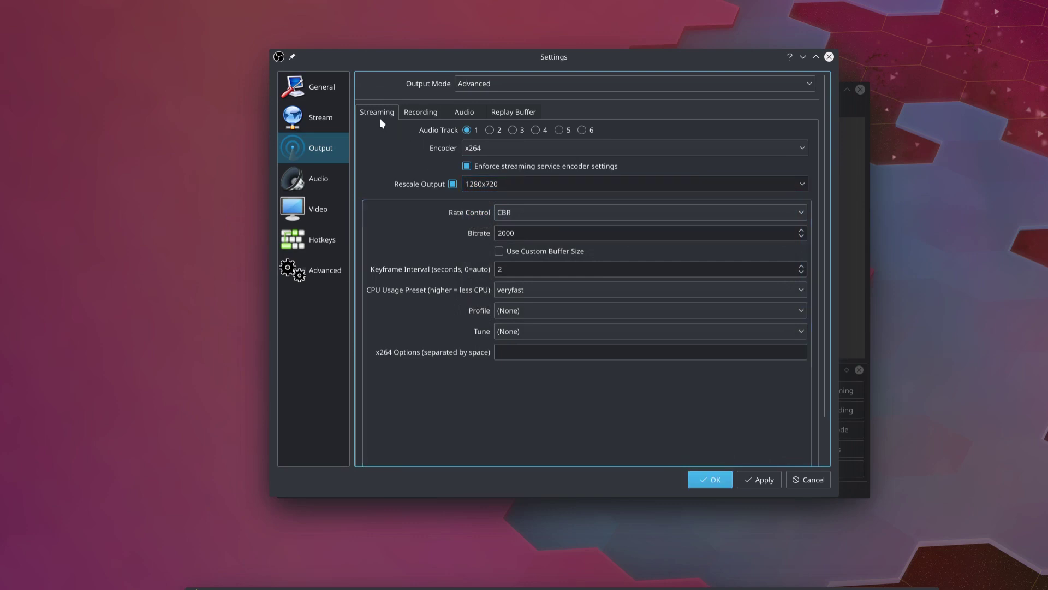
double_click(521, 186)
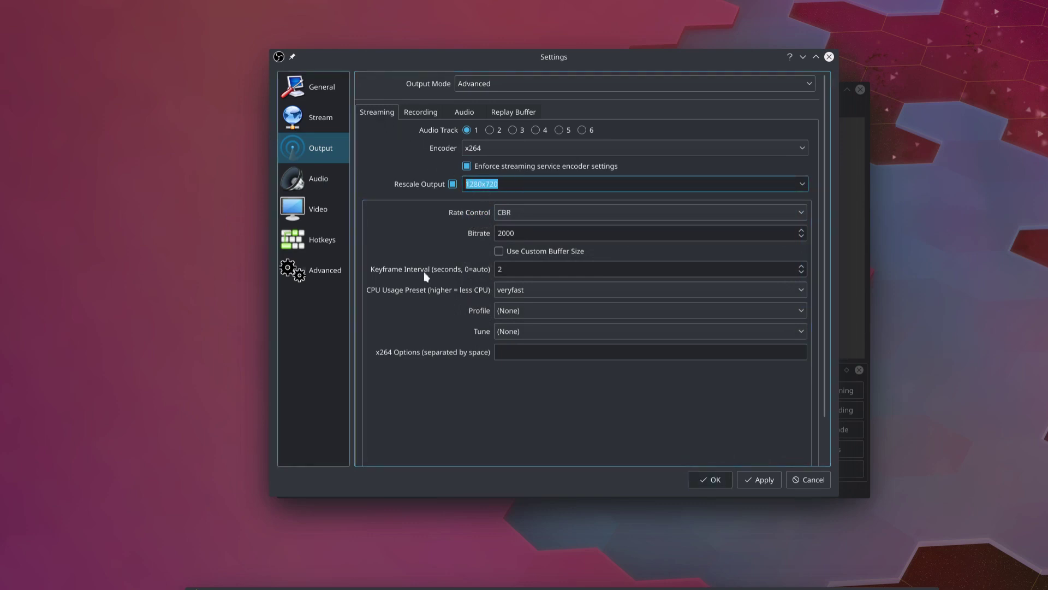
Step: Change the Recording tab's recording format from flv to mov
click(420, 115)
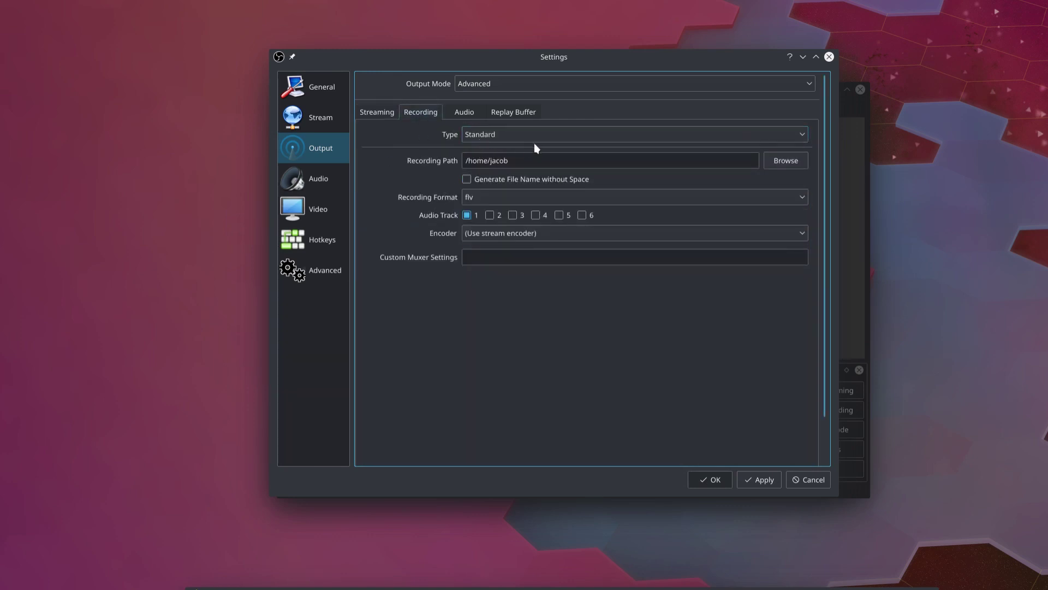
click(522, 135)
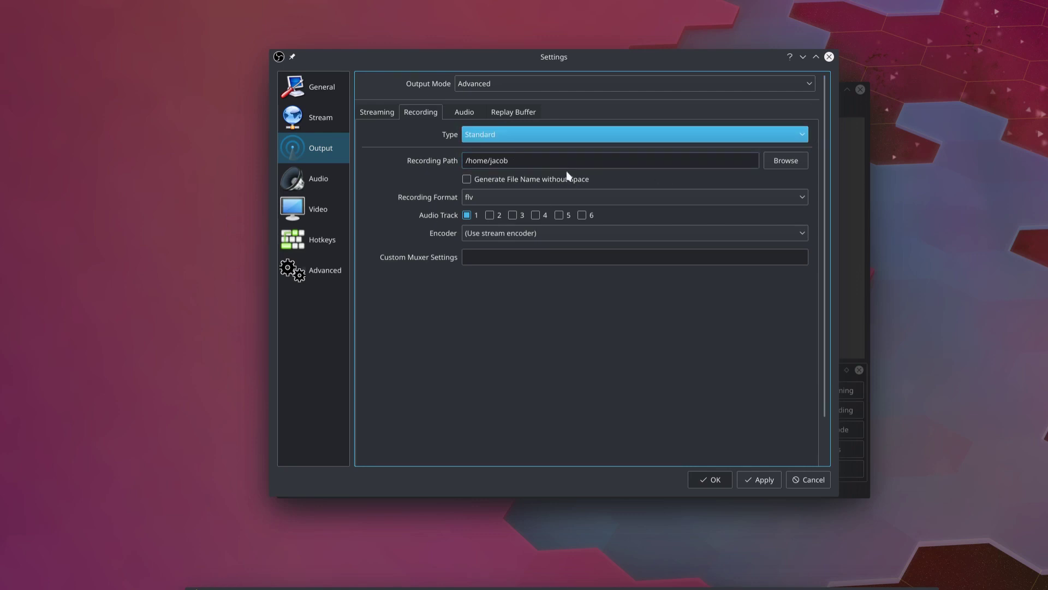
click(519, 197)
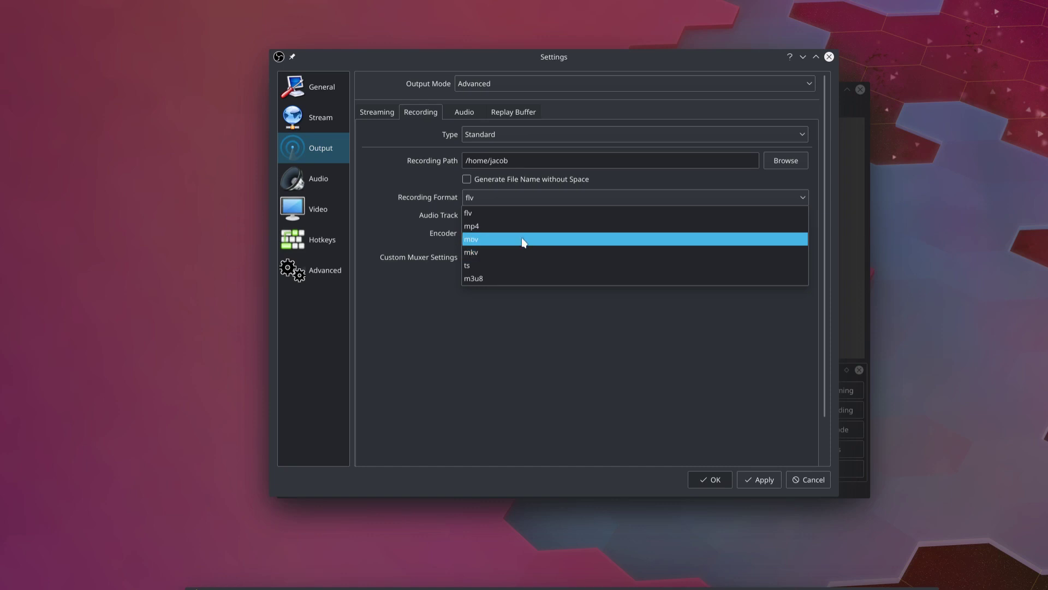
click(525, 240)
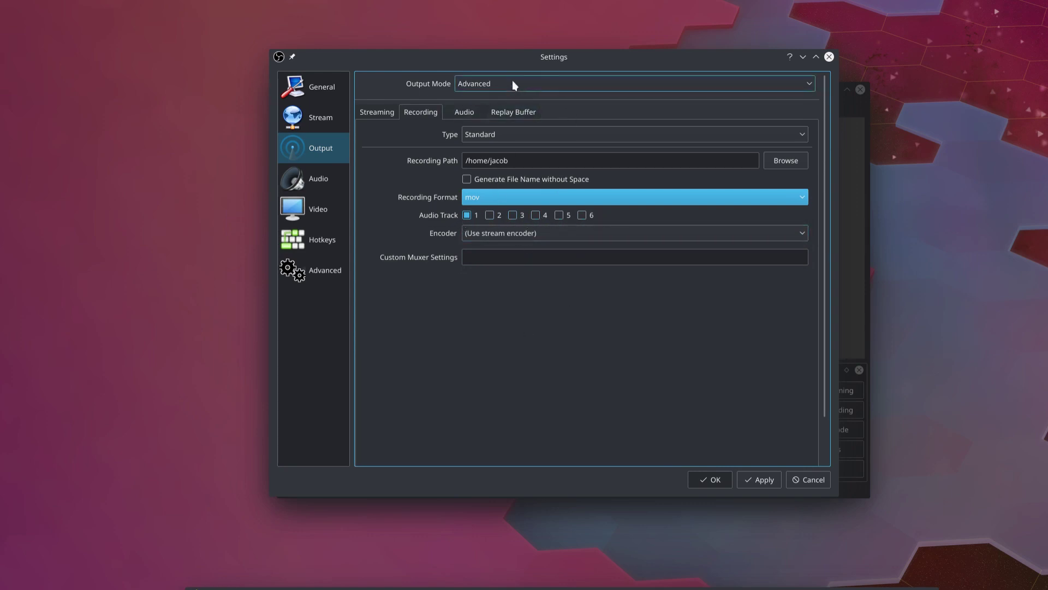
click(376, 112)
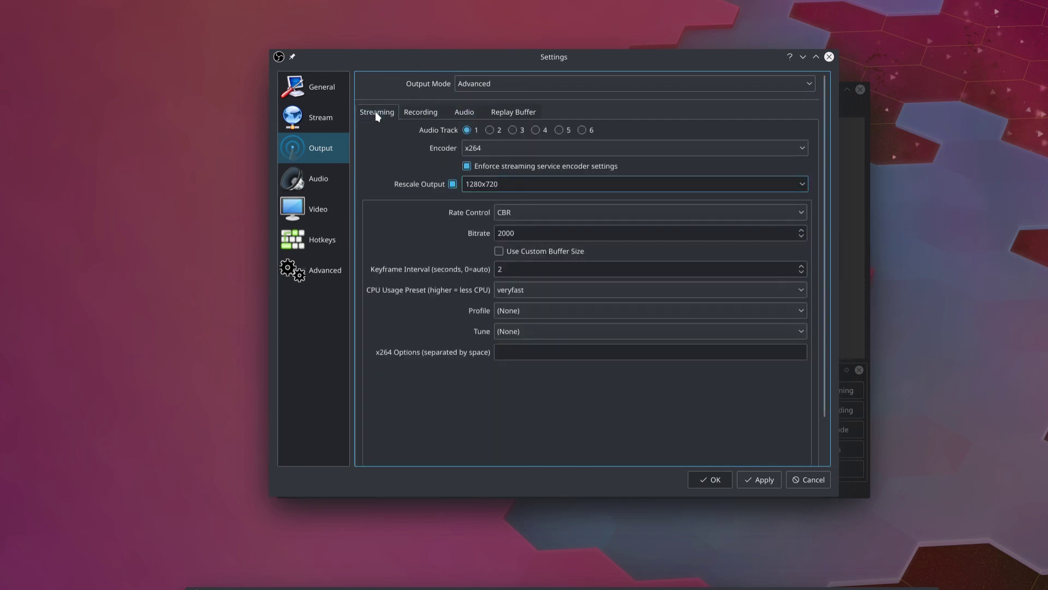
click(407, 113)
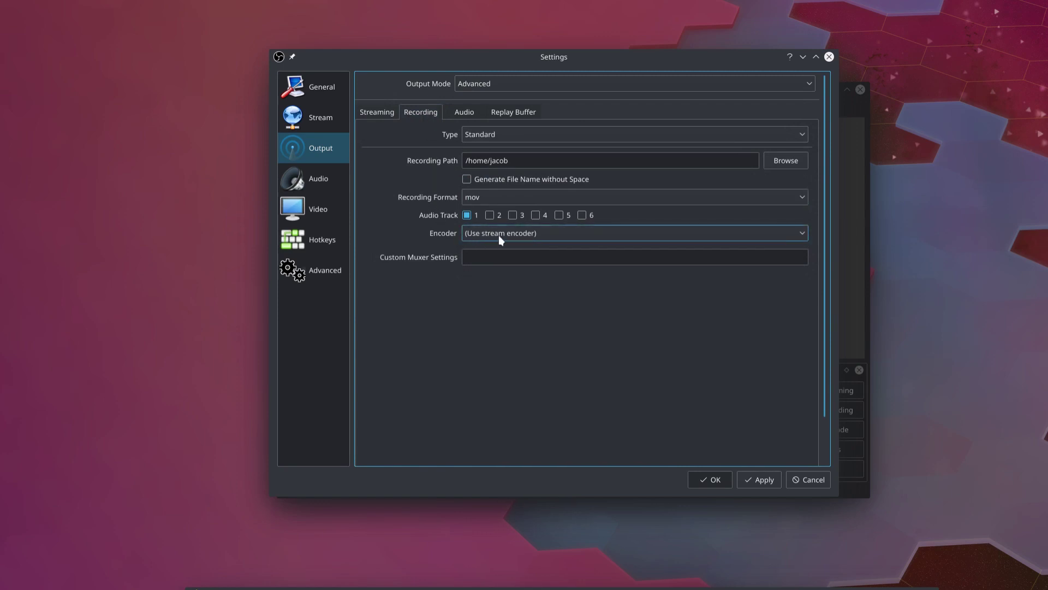
Step: Give the recording its own x264 encoder instead of the stream encoder
click(540, 233)
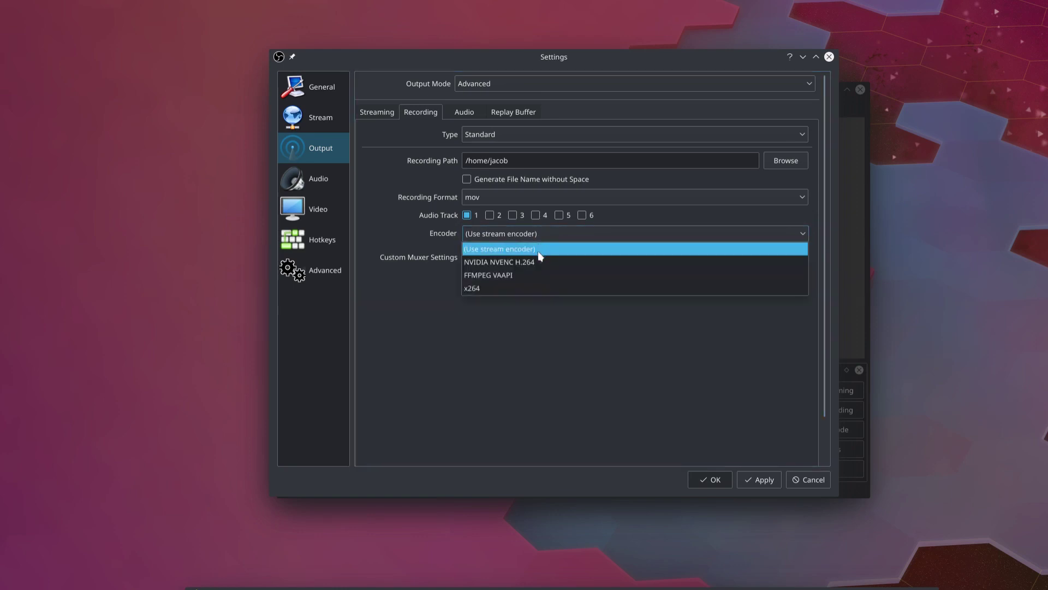
click(539, 289)
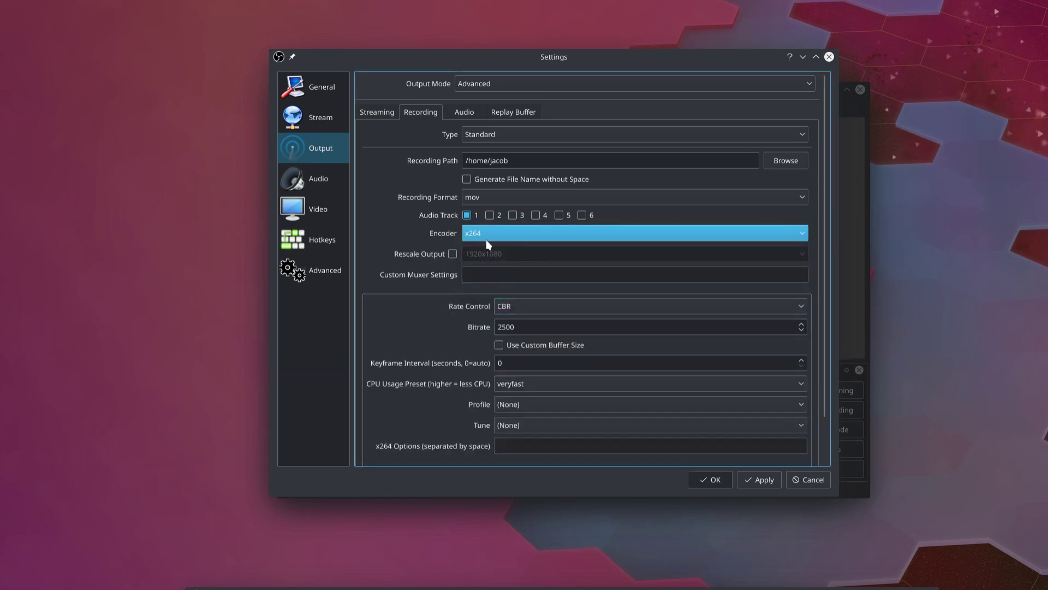
click(385, 114)
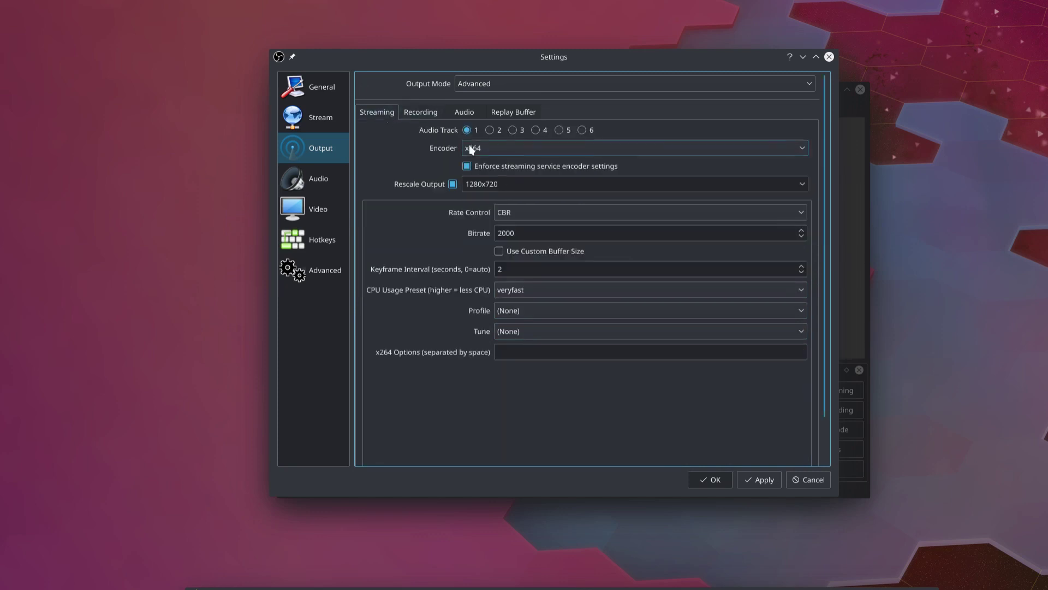
click(420, 113)
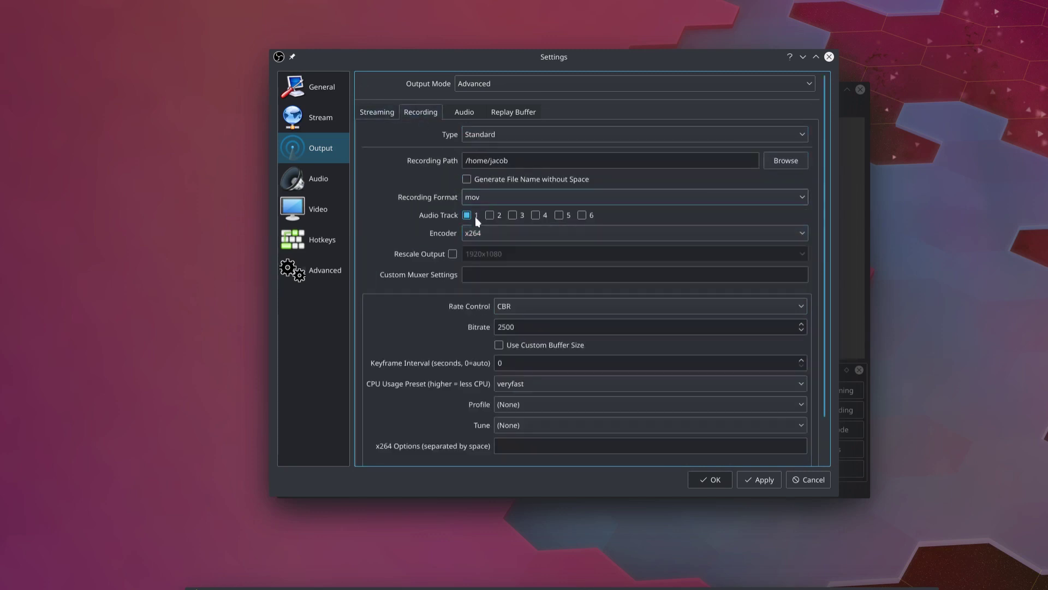
click(499, 233)
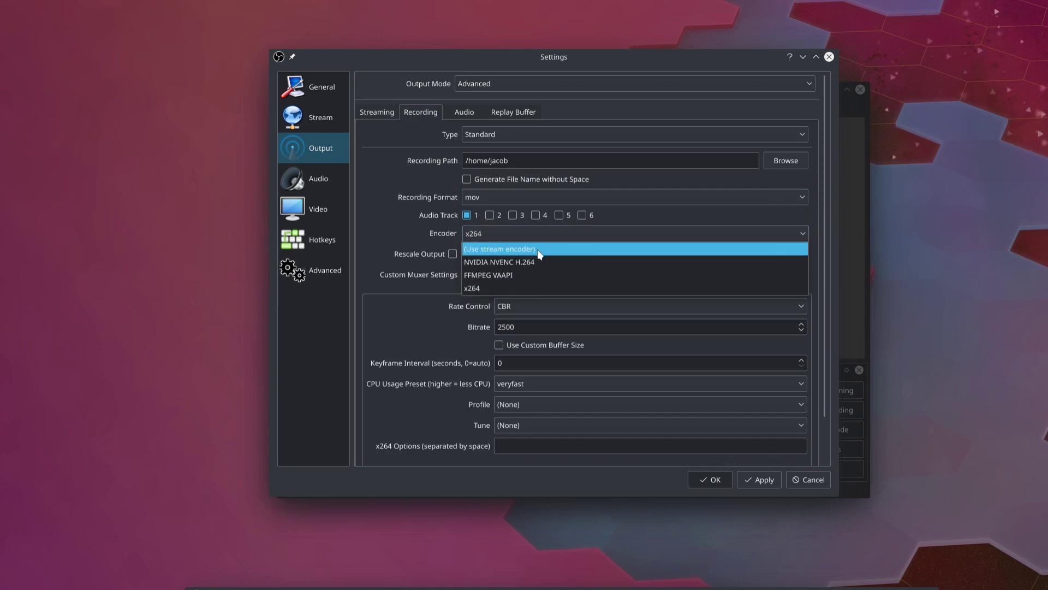
click(486, 290)
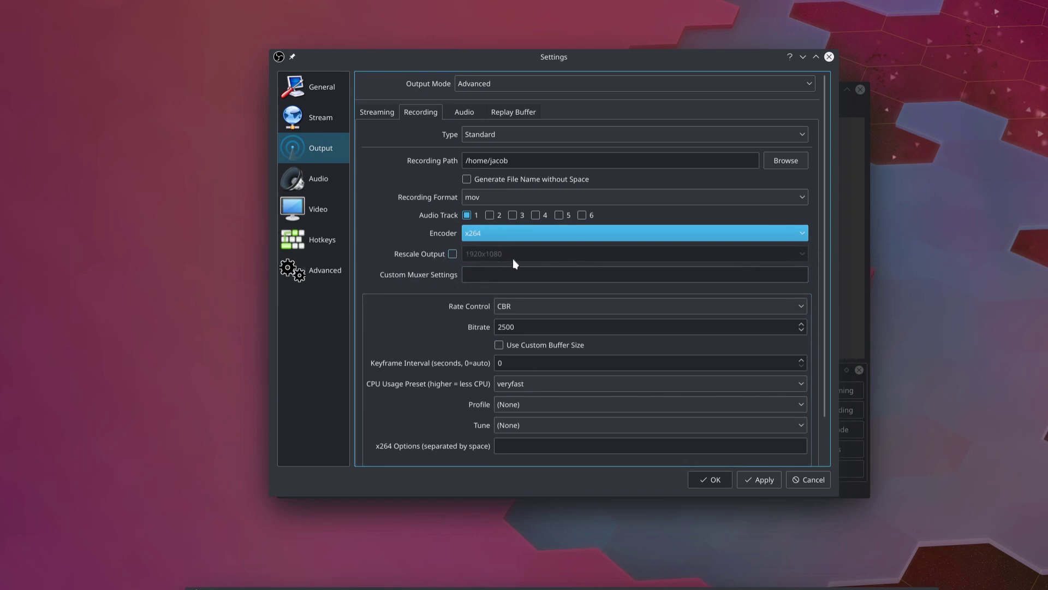
Step: Raise the recording bitrate from 2500 to 3000
click(400, 257)
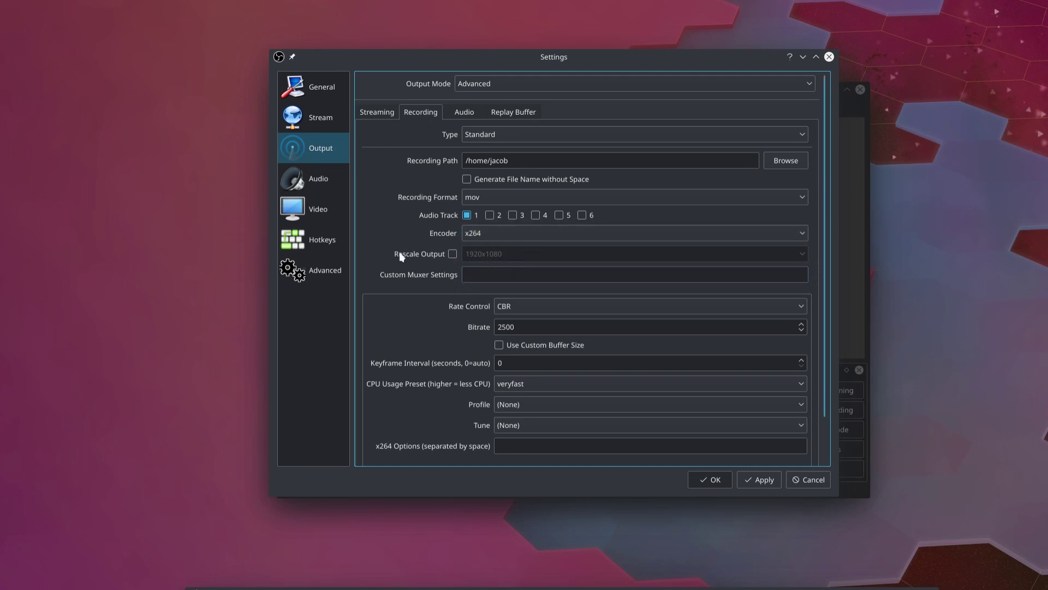
click(376, 113)
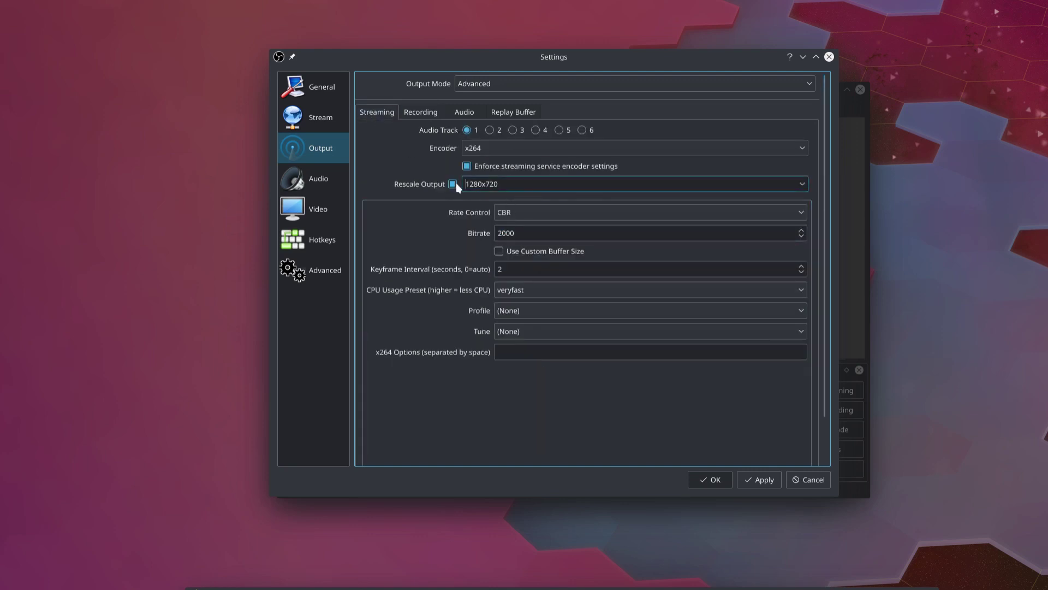
click(408, 109)
scroll(449, 304, down, 2)
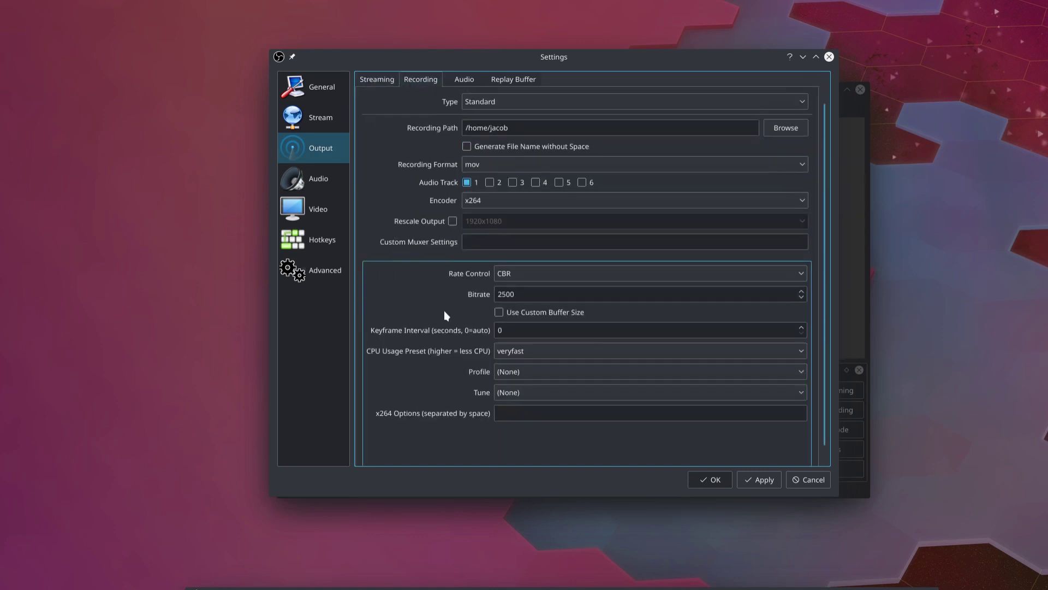
scroll(443, 313, down, 1)
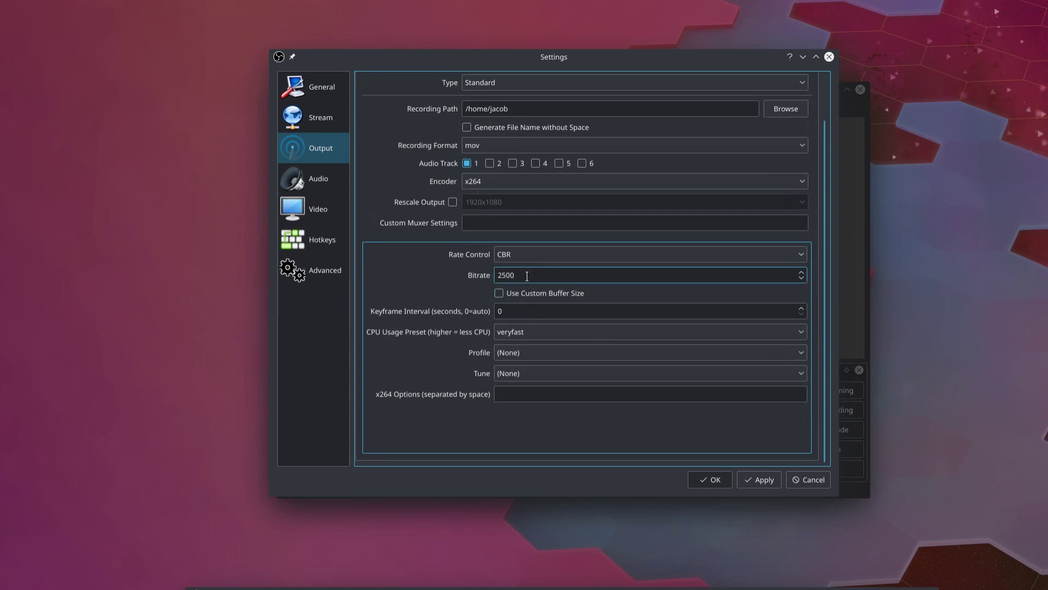
drag(531, 275, 404, 270)
text(3000)
scroll(454, 297, up, 2)
Step: Set the recording rate control to CRF with a CRF value of 18
click(530, 305)
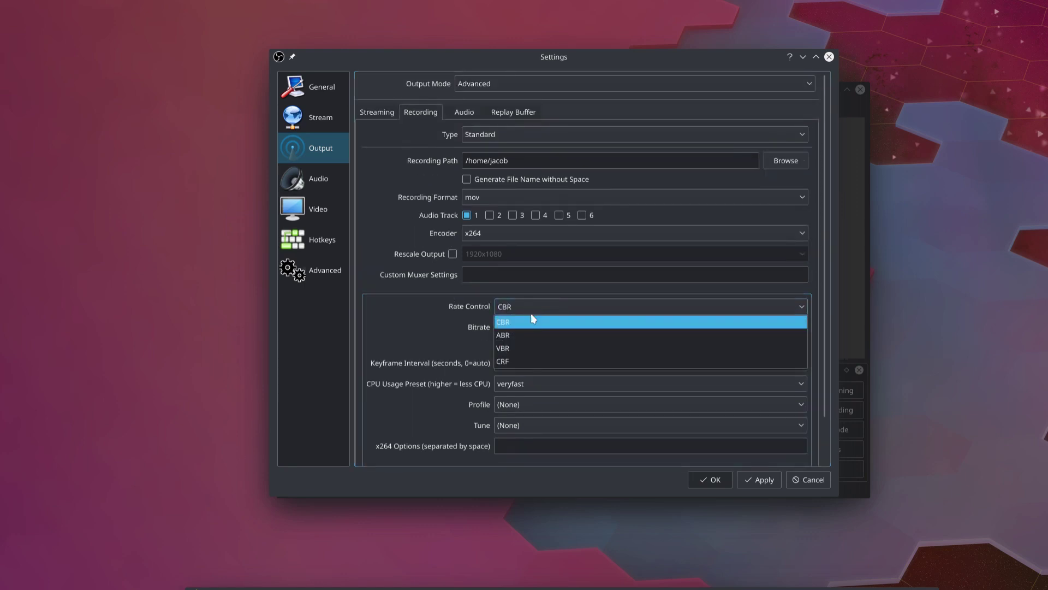
click(529, 361)
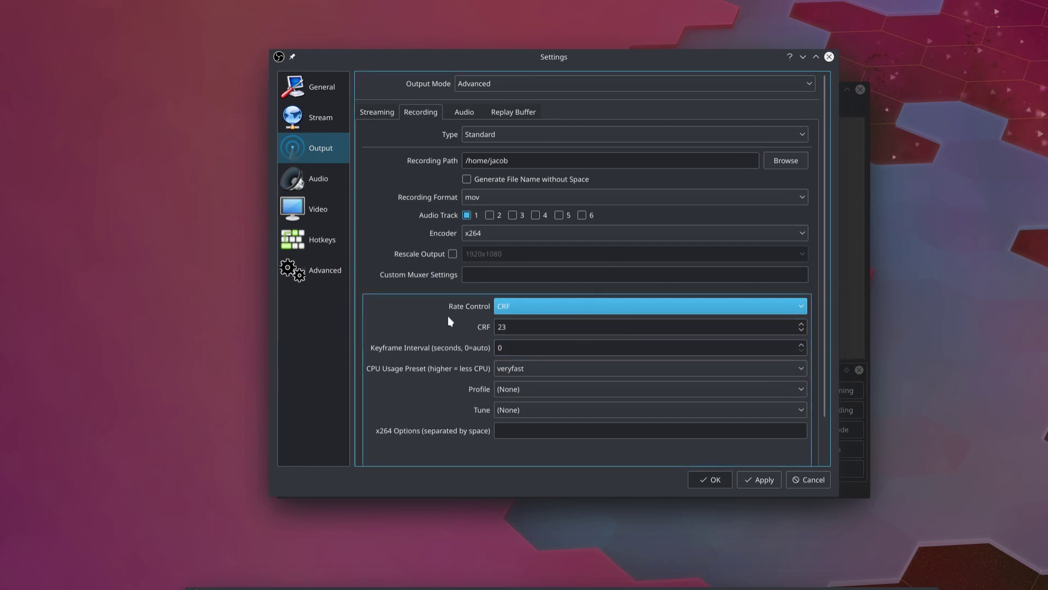
key(Tab)
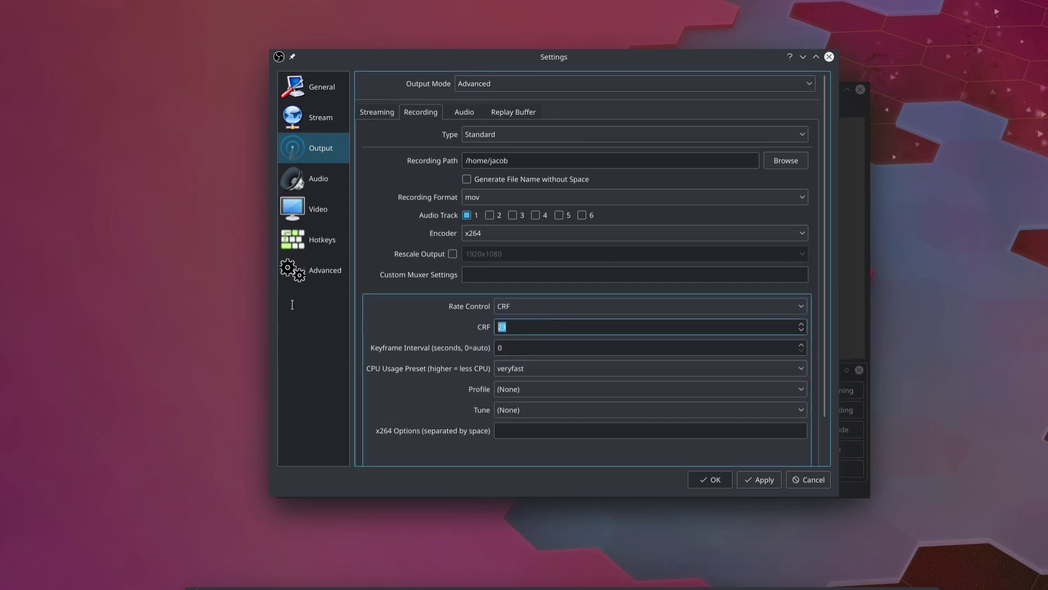
text(18)
key(Tab)
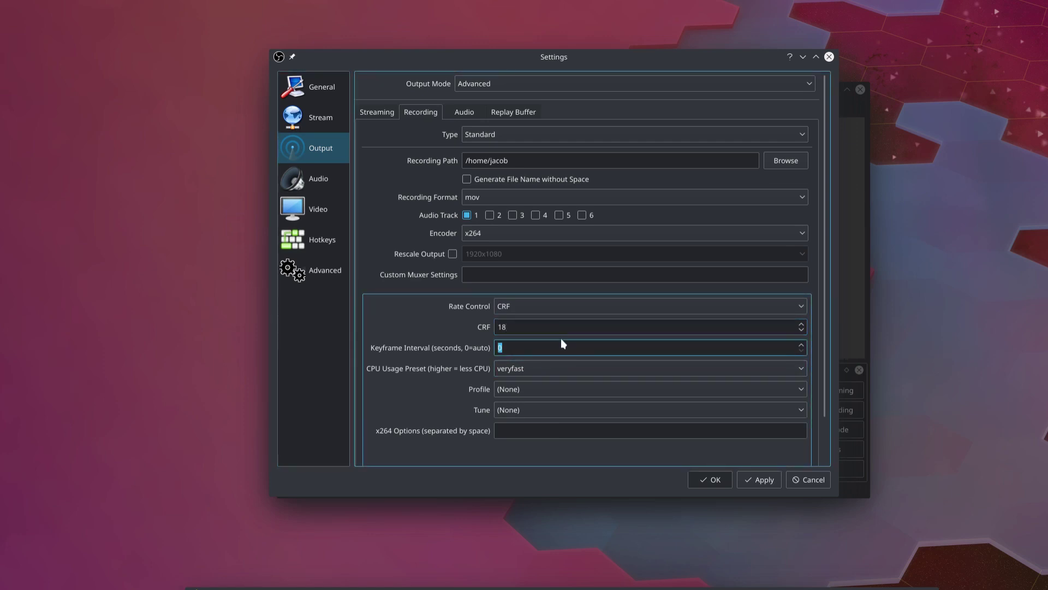
key(shift+Tab)
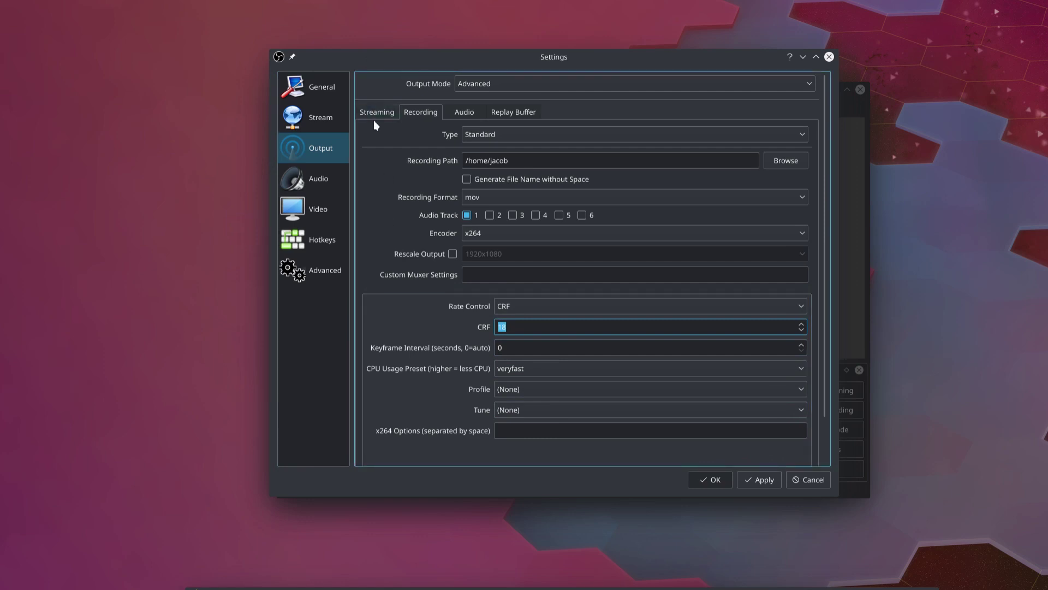
Step: Confirm streaming stays on CBR and leave the recording keyframe interval at 0
click(374, 116)
click(516, 213)
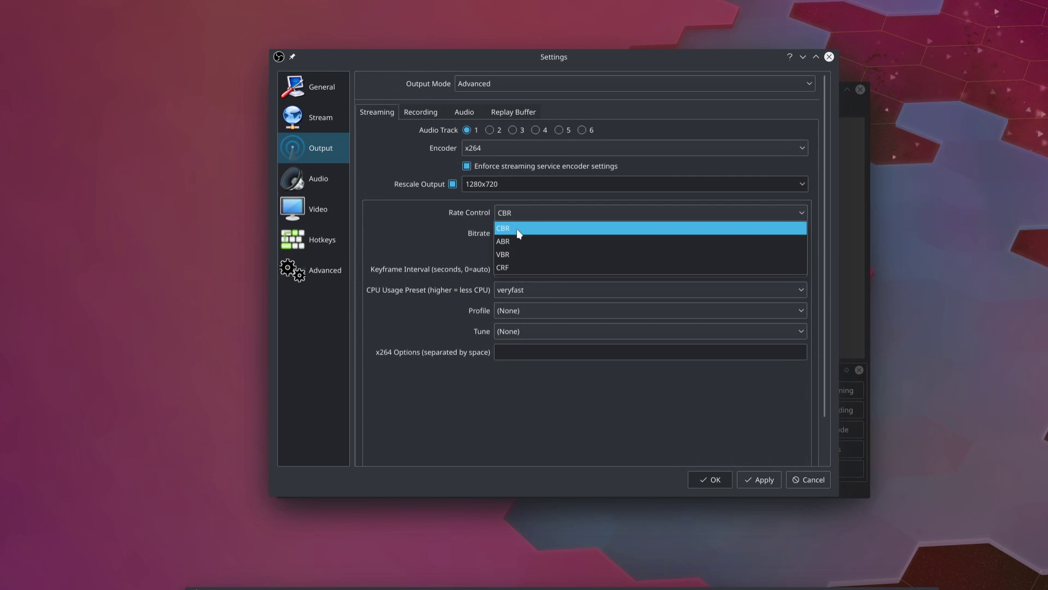
click(520, 217)
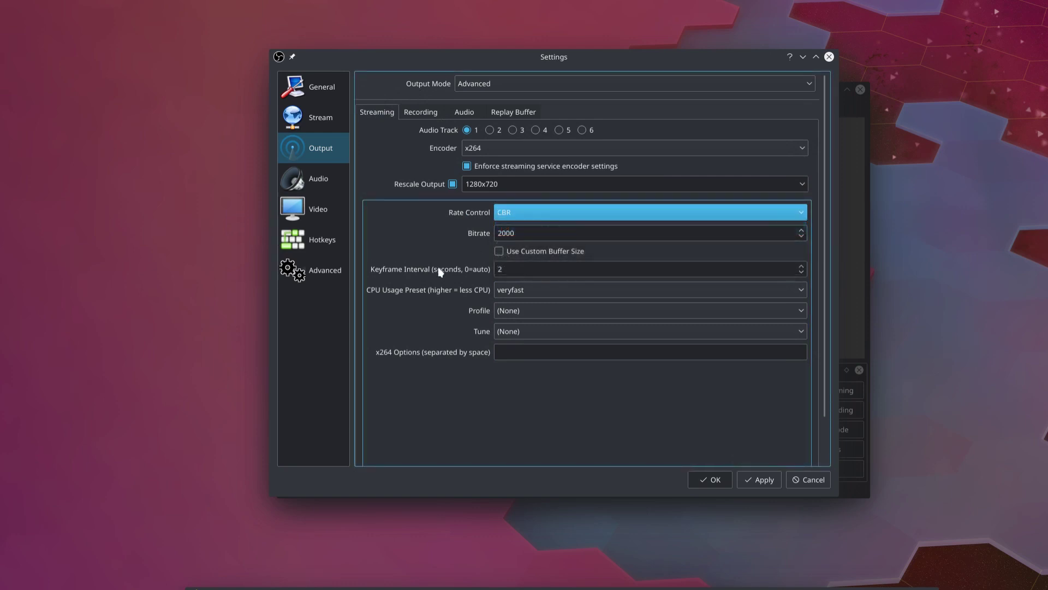
click(418, 114)
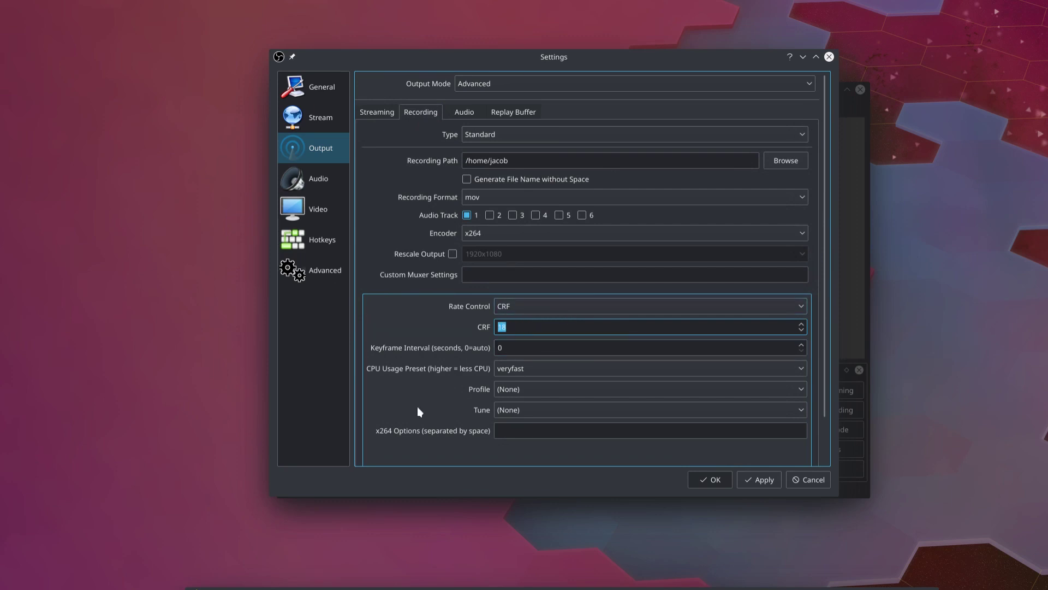
click(530, 327)
click(498, 347)
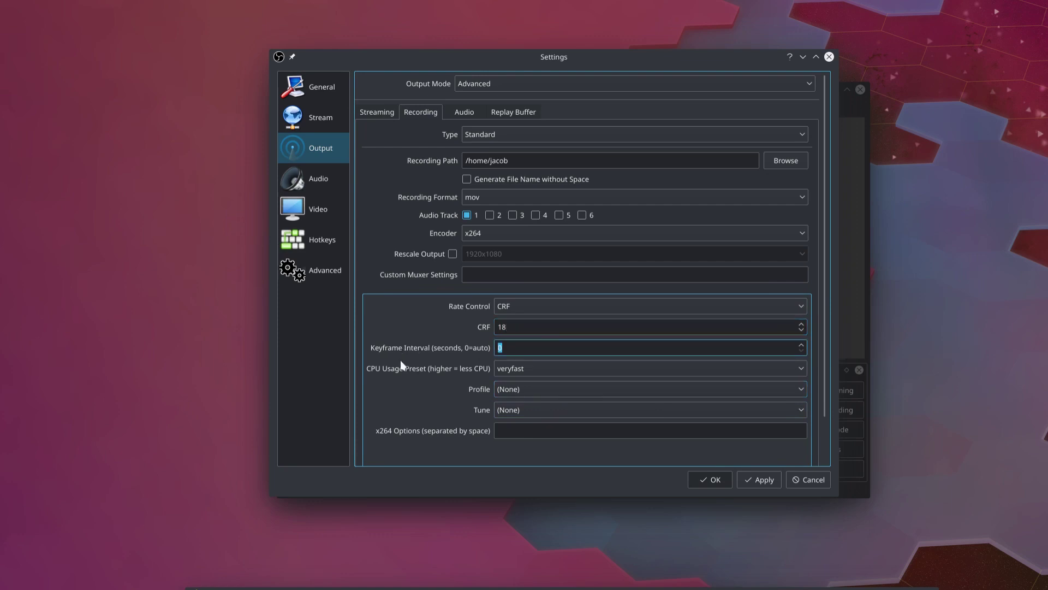
click(508, 348)
scroll(424, 427, down, 2)
scroll(425, 428, up, 2)
Step: Apply and close Settings, then add a Screen Capture (XSHM) source to the scene
click(770, 478)
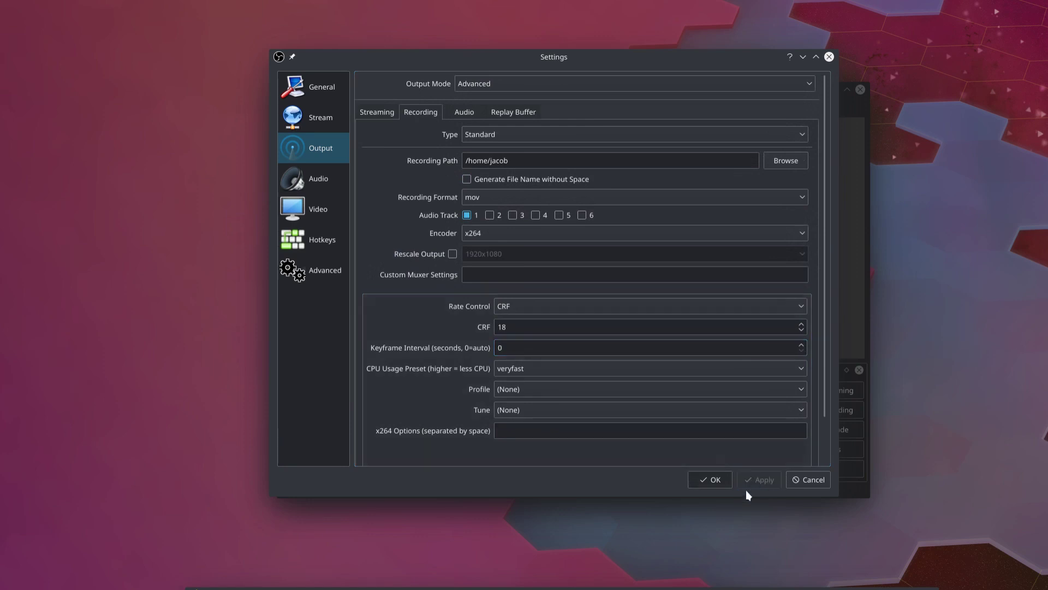
click(709, 479)
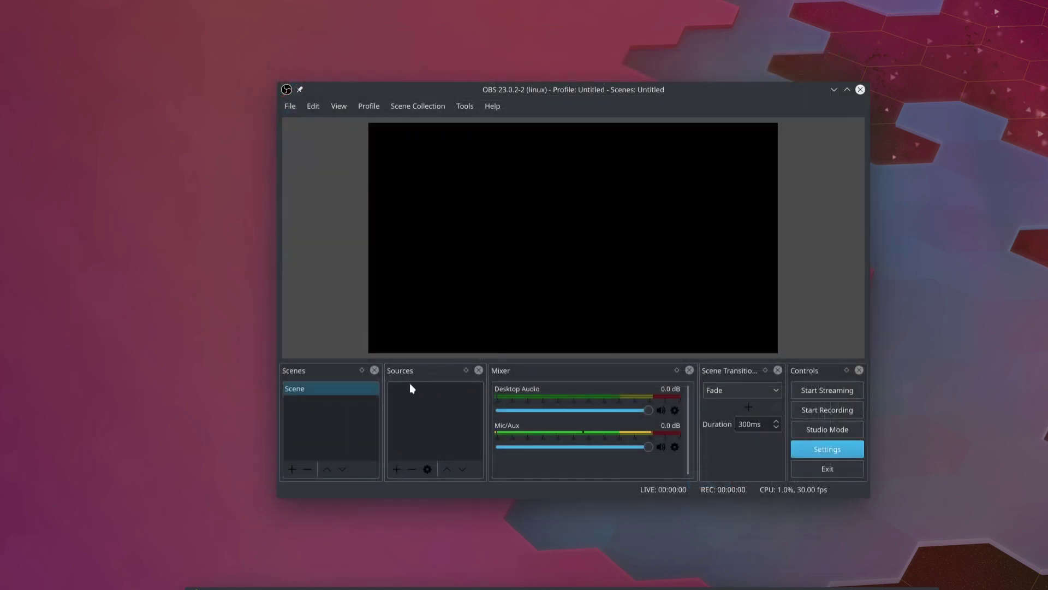
right_click(444, 250)
mouse_move(477, 289)
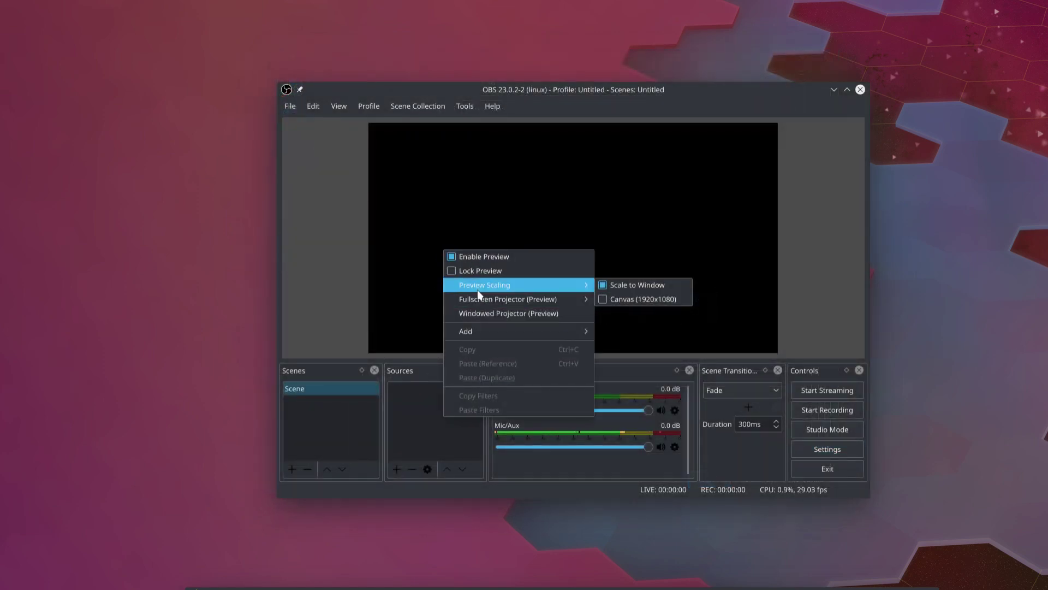
mouse_move(498, 327)
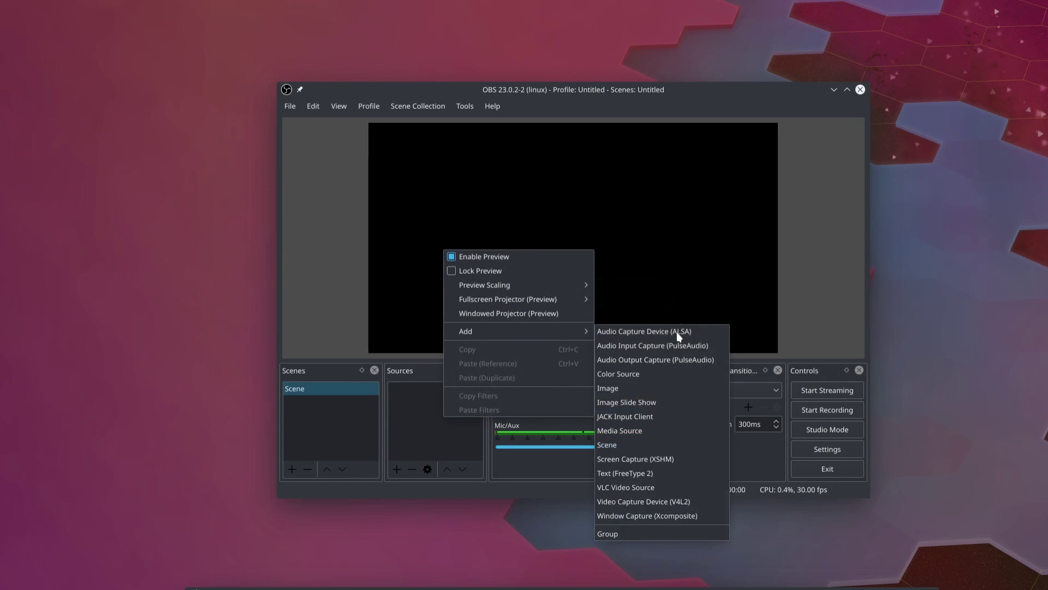
click(677, 460)
key(Return)
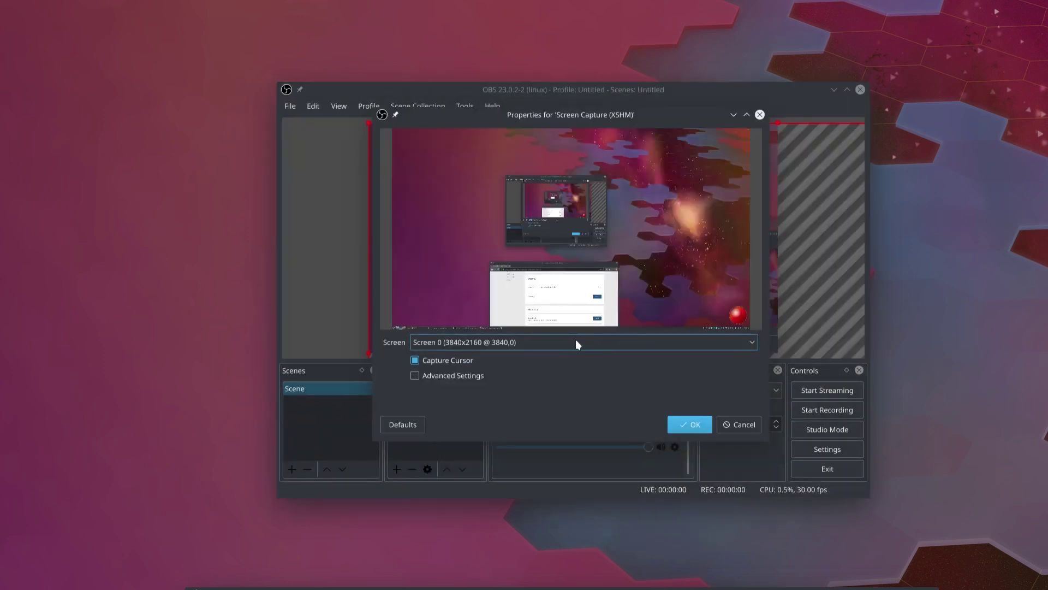
Step: Capture Screen 1 (3840x2160) and turn on Studio Mode
click(576, 343)
click(580, 374)
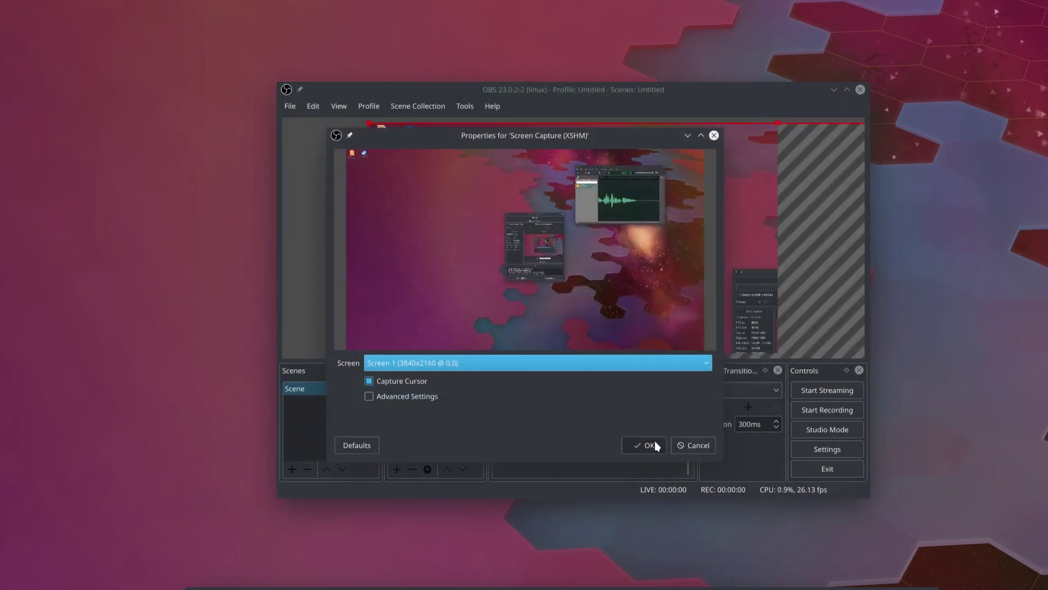
click(655, 443)
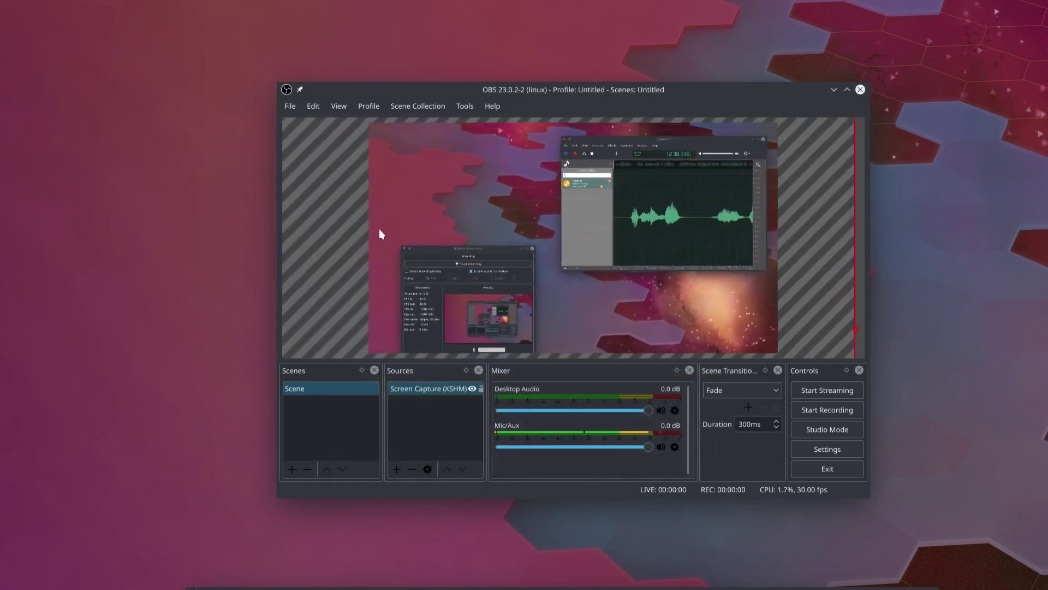
click(819, 430)
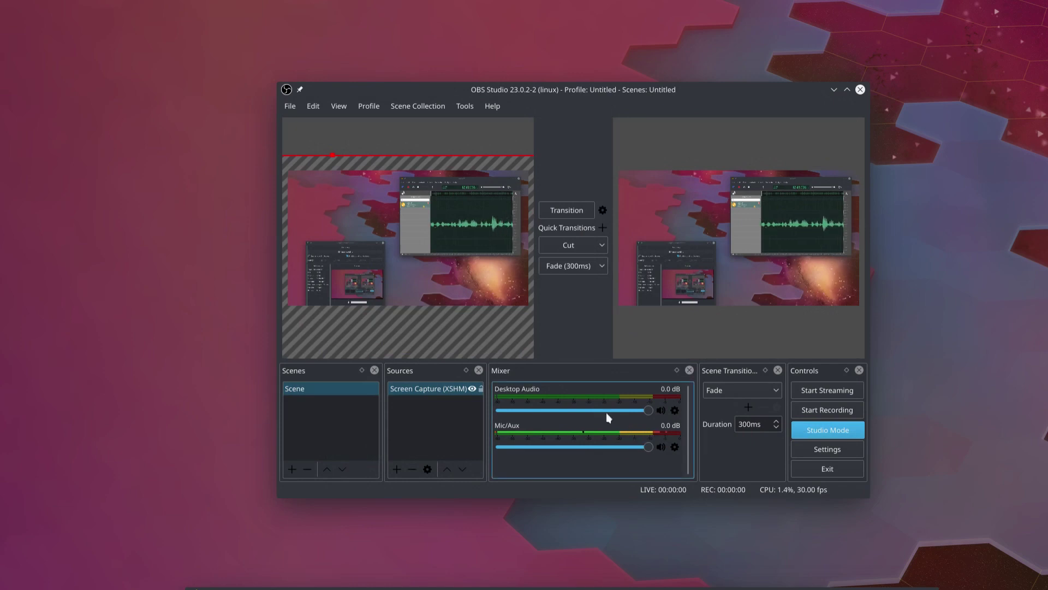
Step: Enlarge the OBS window, then start recording and streaming together
drag(464, 90, 327, 47)
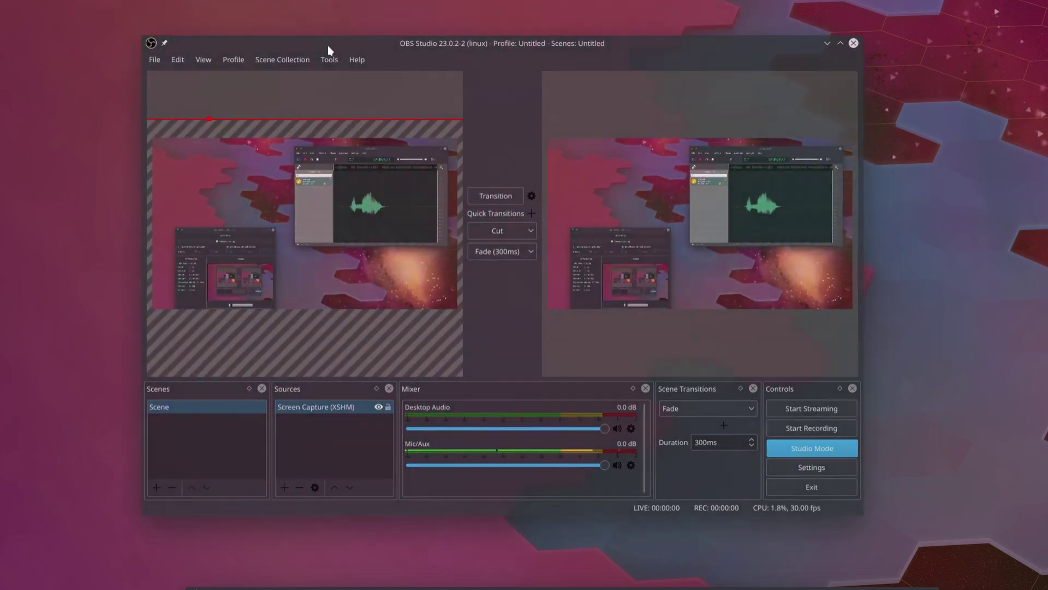
click(819, 427)
click(804, 414)
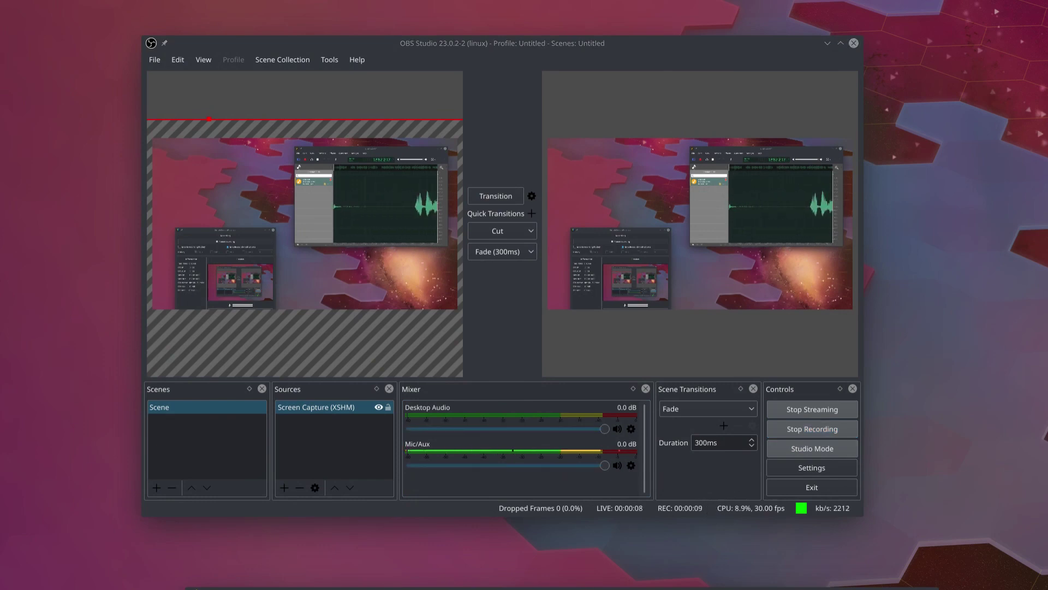
Step: Launch System Monitor with Ctrl+Esc and position its window to watch CPU and network graphs
key(ctrl+Escape)
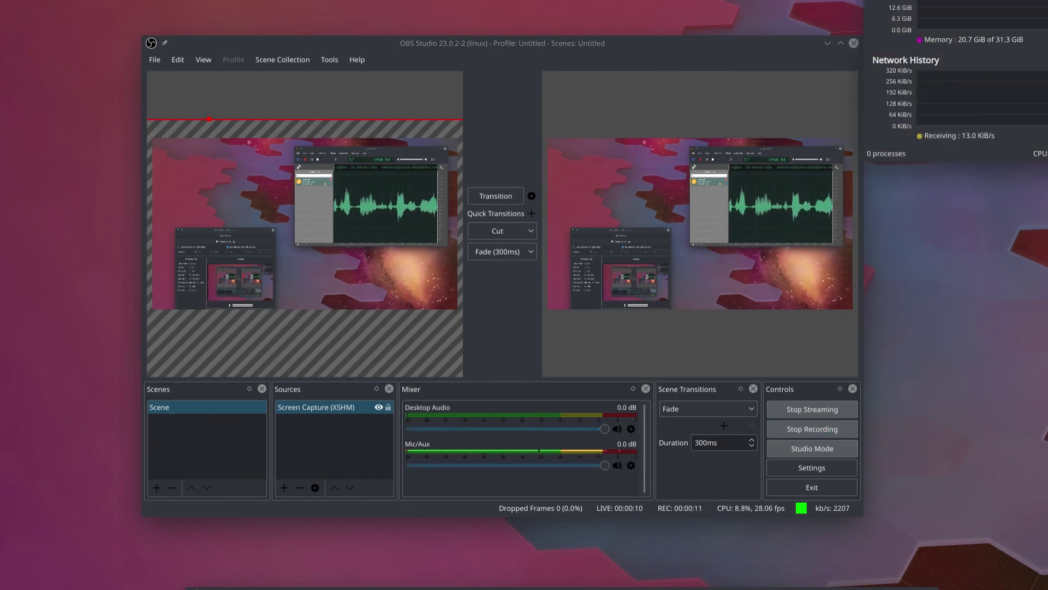
drag(928, 88, 519, 105)
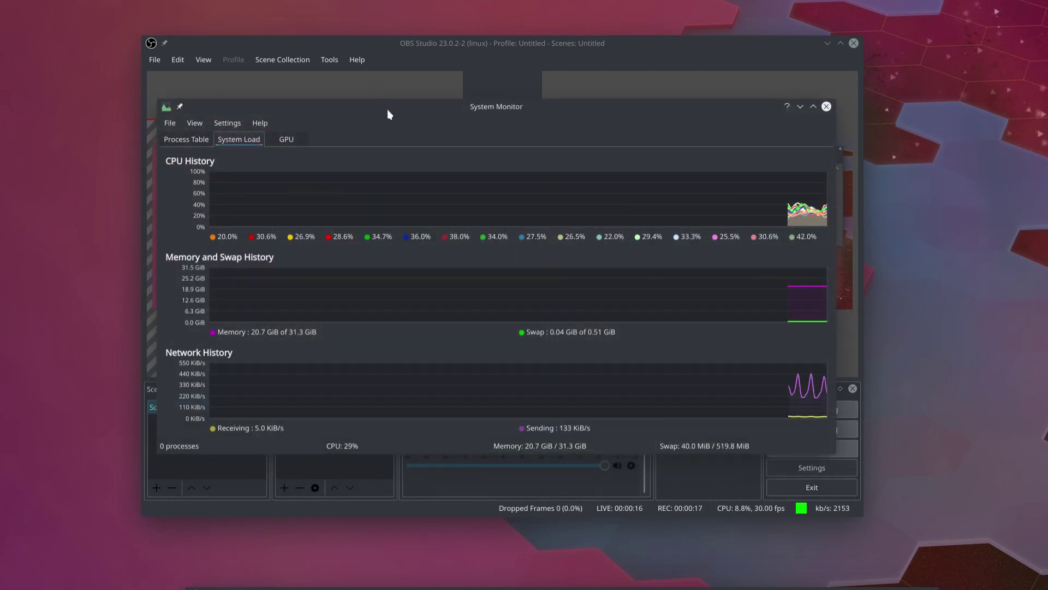
drag(390, 114, 247, 108)
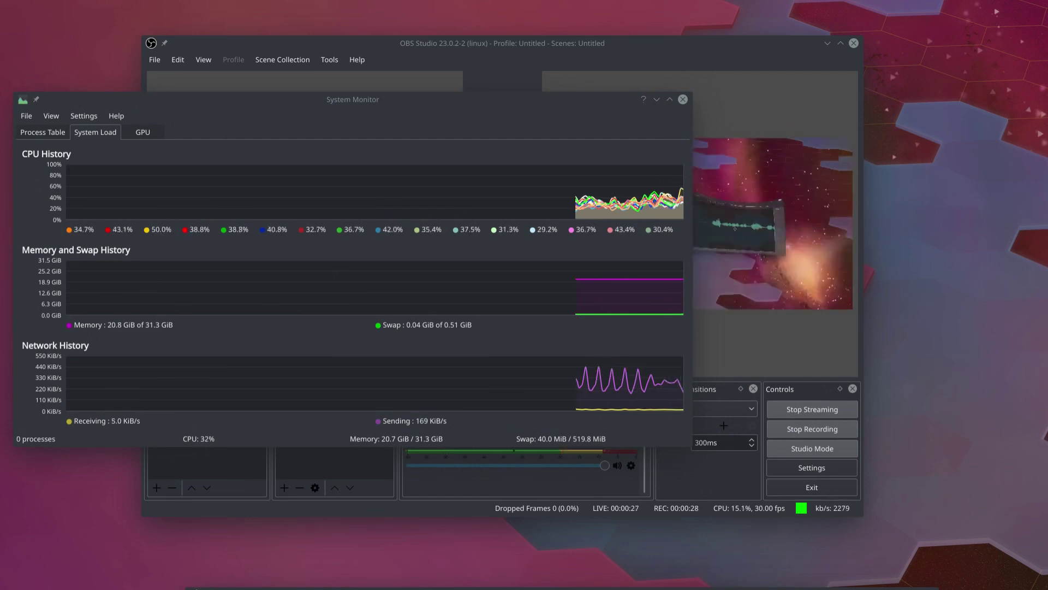
drag(202, 106, 344, 93)
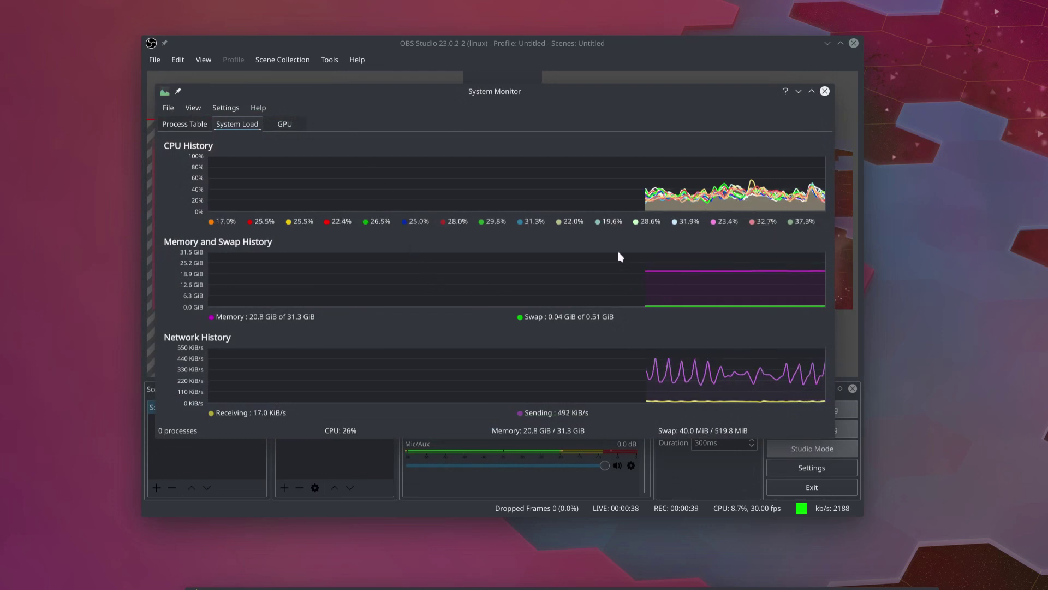
drag(552, 104, 568, 96)
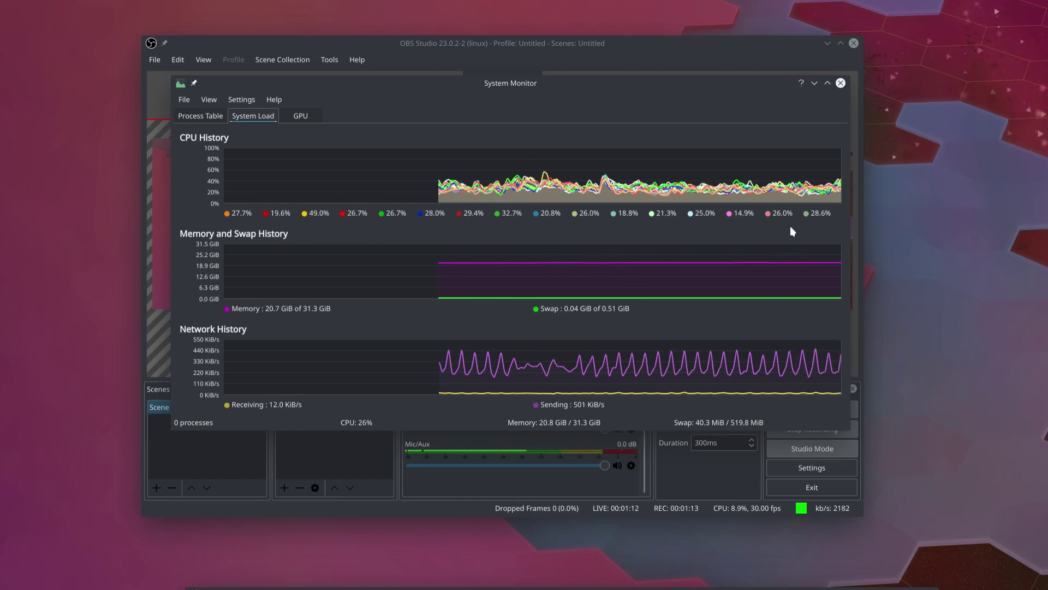
Step: Close System Monitor and load the public 'nerdonthestreet' Smashcast channel page in Firefox
click(840, 84)
key(alt+Tab)
scroll(265, 290, up, 2)
scroll(264, 291, up, 2)
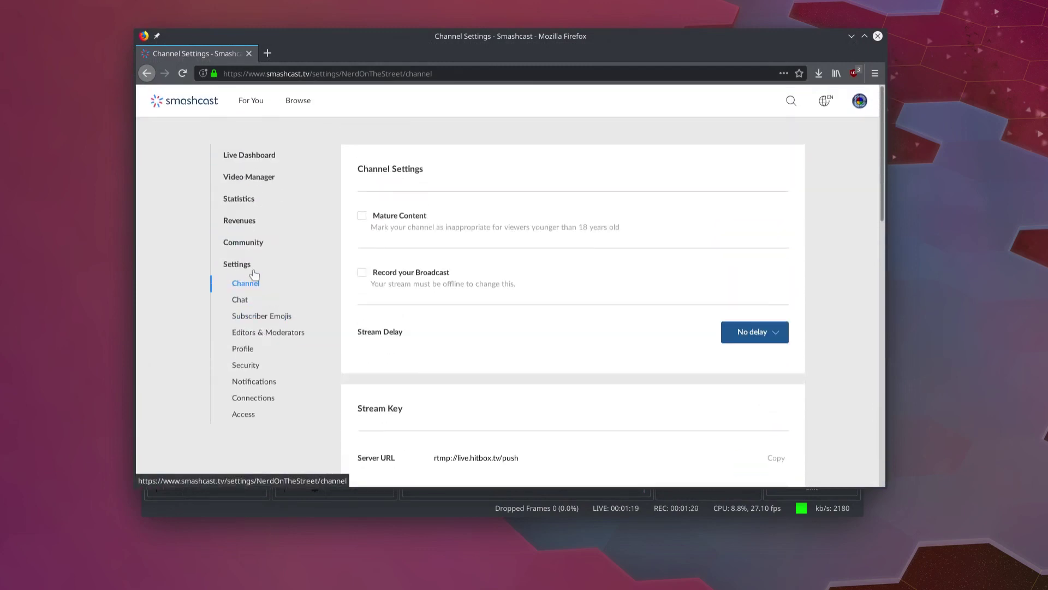
click(312, 74)
text(nerdonthestreet)
key(Return)
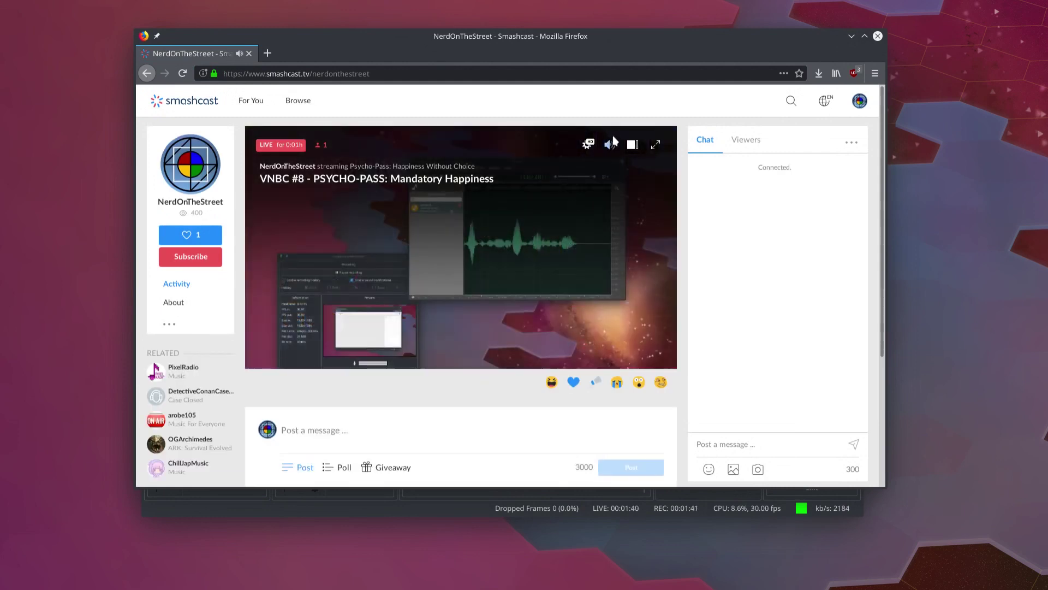
Step: Mute the live stream player and open its settings to confirm Source 720p quality
click(610, 145)
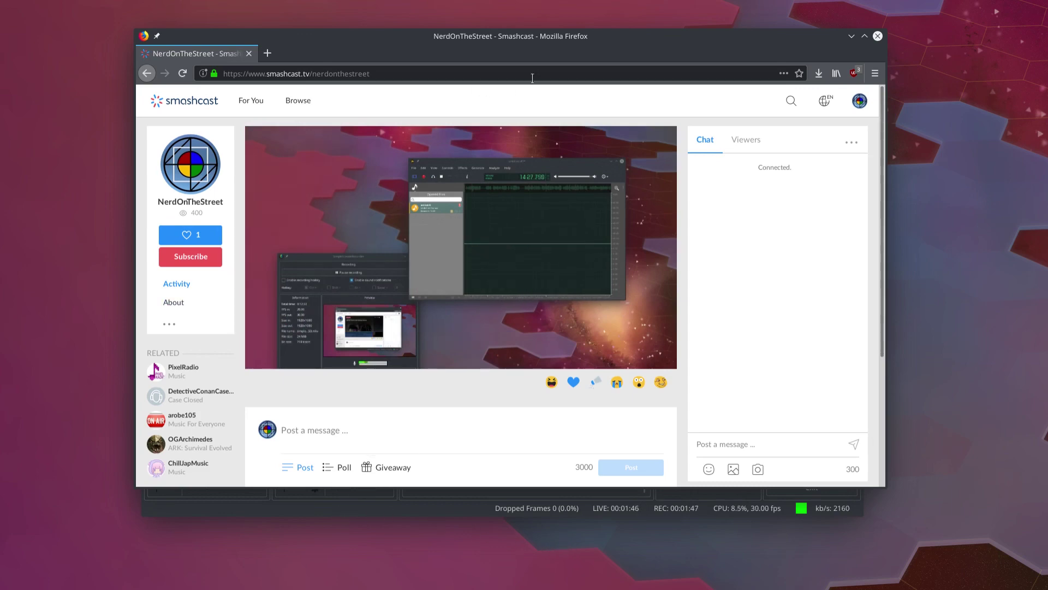
drag(535, 69, 522, 88)
click(568, 172)
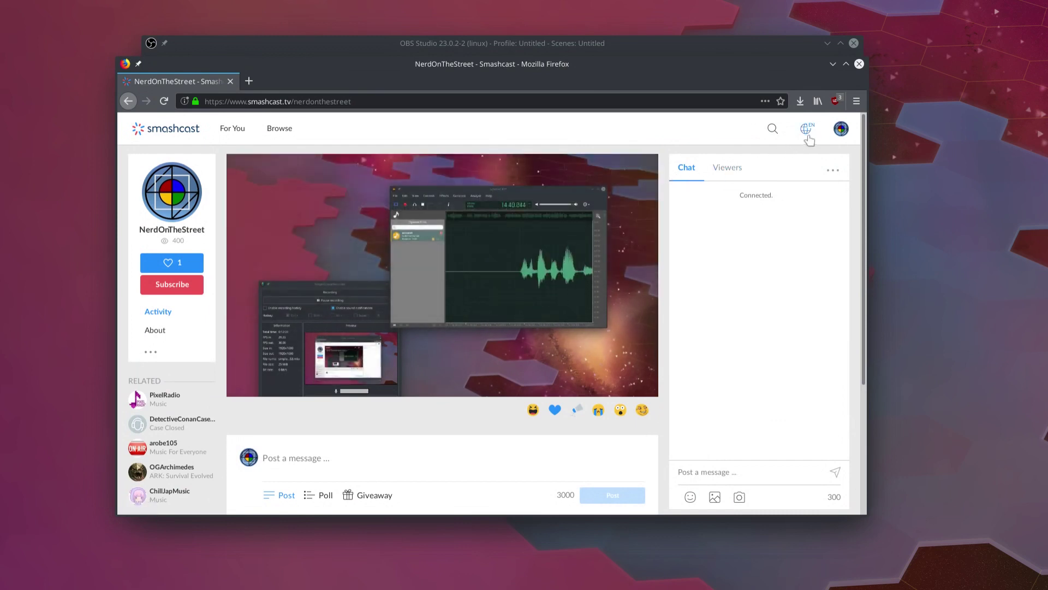
Step: Open the Live Dashboard and check Video Input: Always use CBR, 1280x720, bitrate 2000, 30 FPS
click(841, 128)
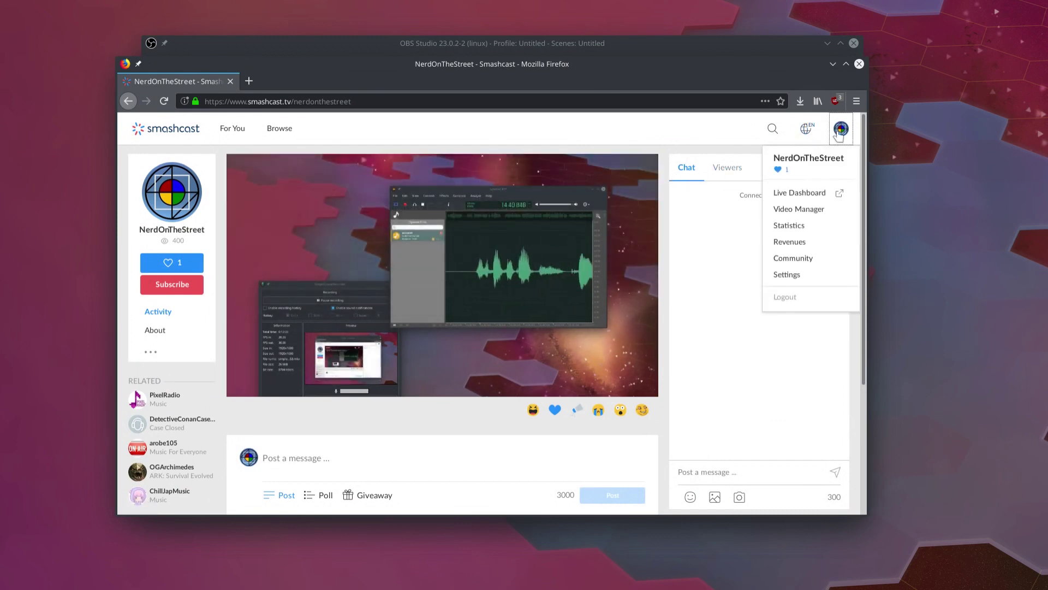
click(798, 195)
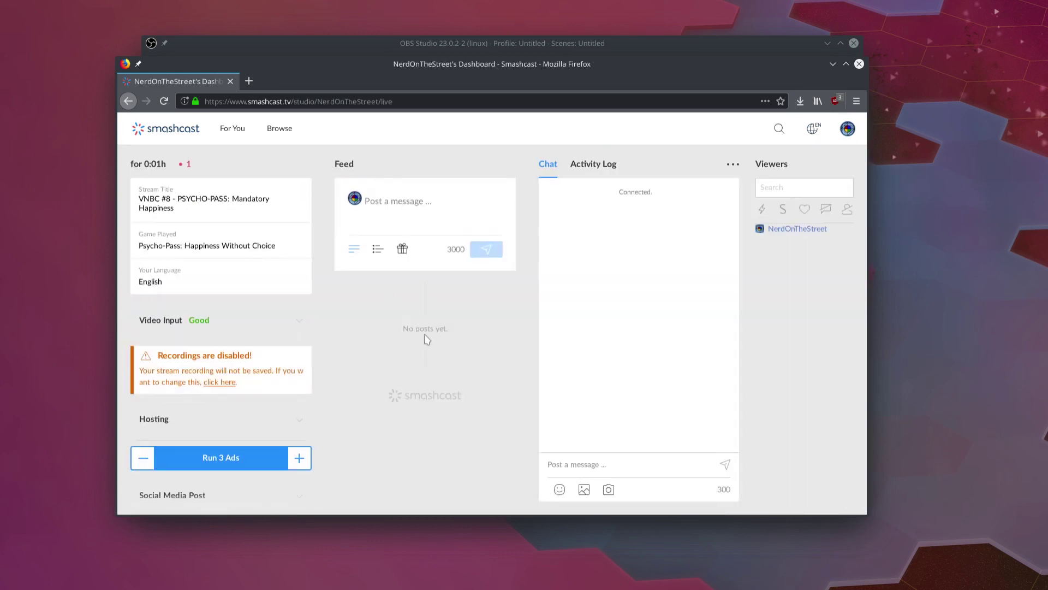
click(294, 321)
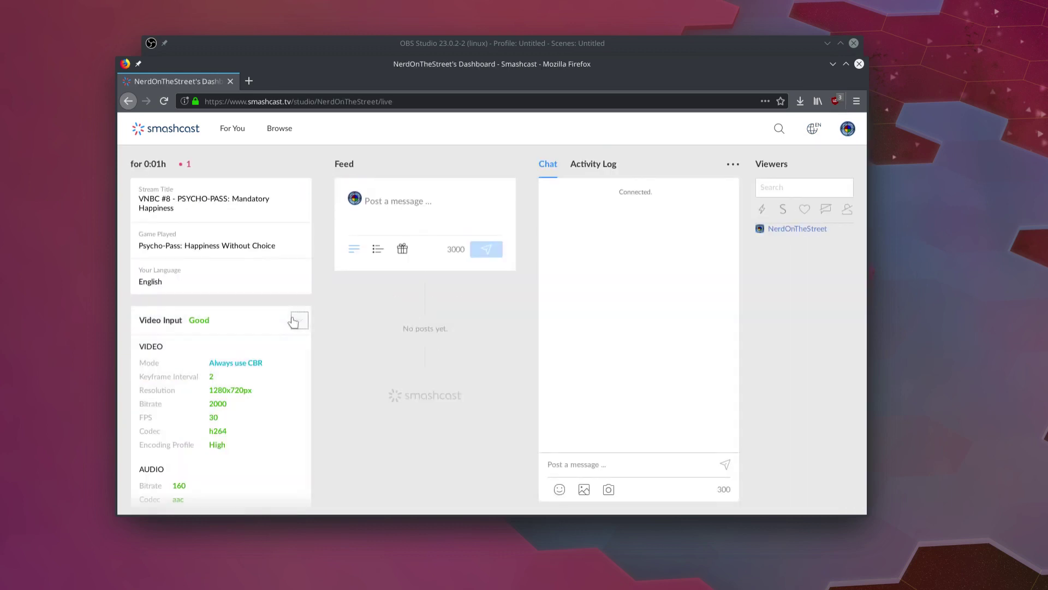
scroll(289, 326, down, 3)
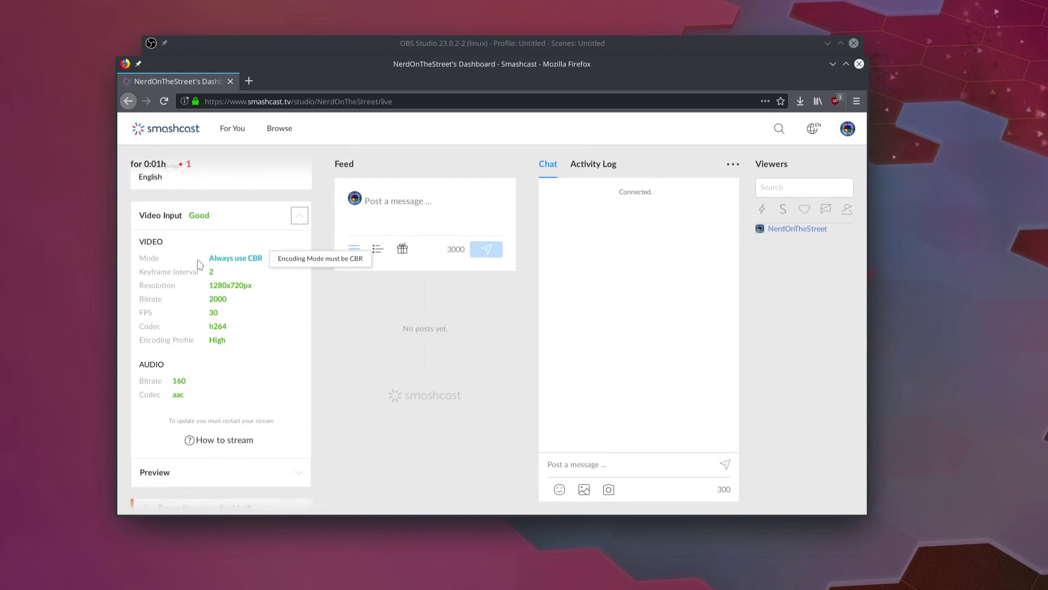
drag(208, 258, 260, 267)
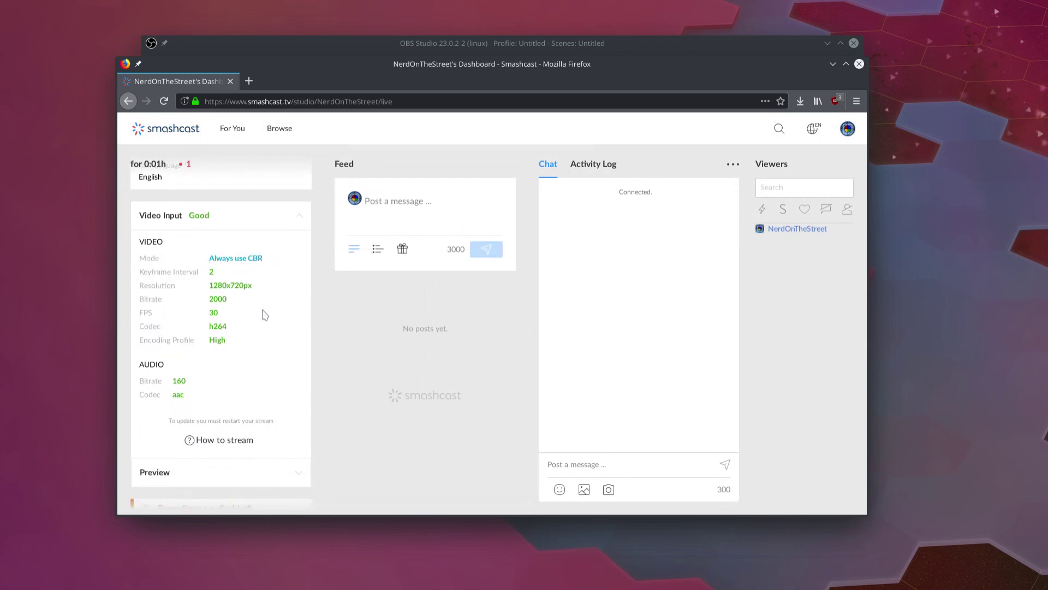
double_click(212, 271)
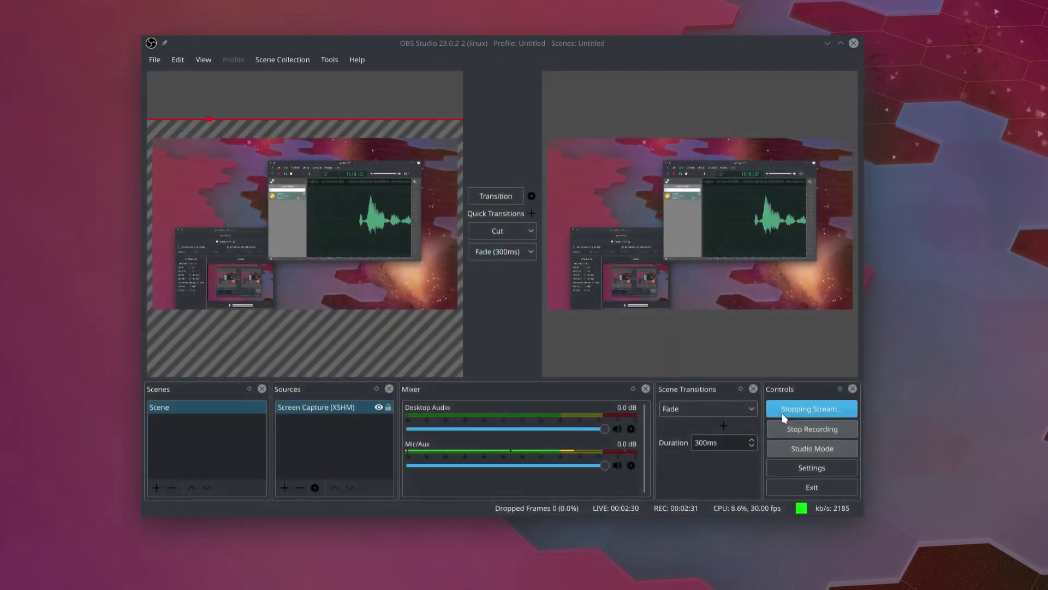
Step: Stop the stream and recording in OBS and bring Dolphin forward
click(782, 411)
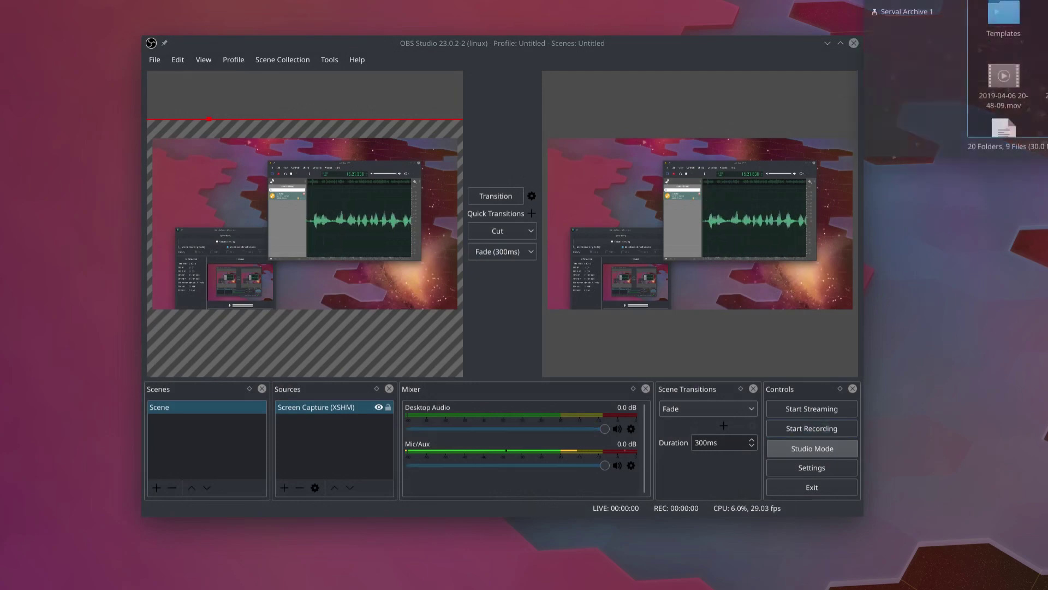
drag(1047, 55, 643, 66)
scroll(655, 251, down, 1)
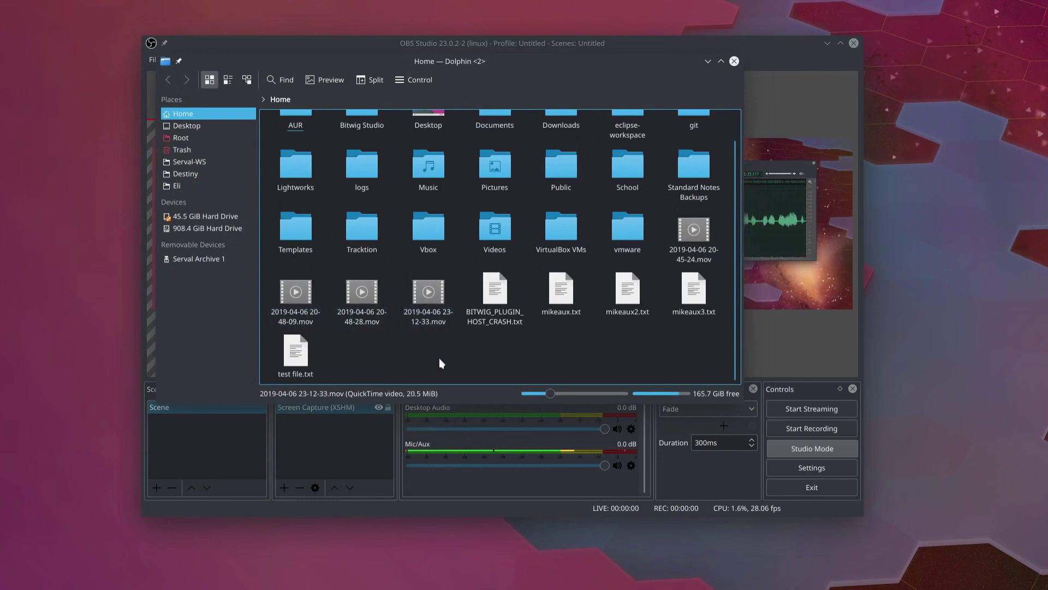
click(421, 313)
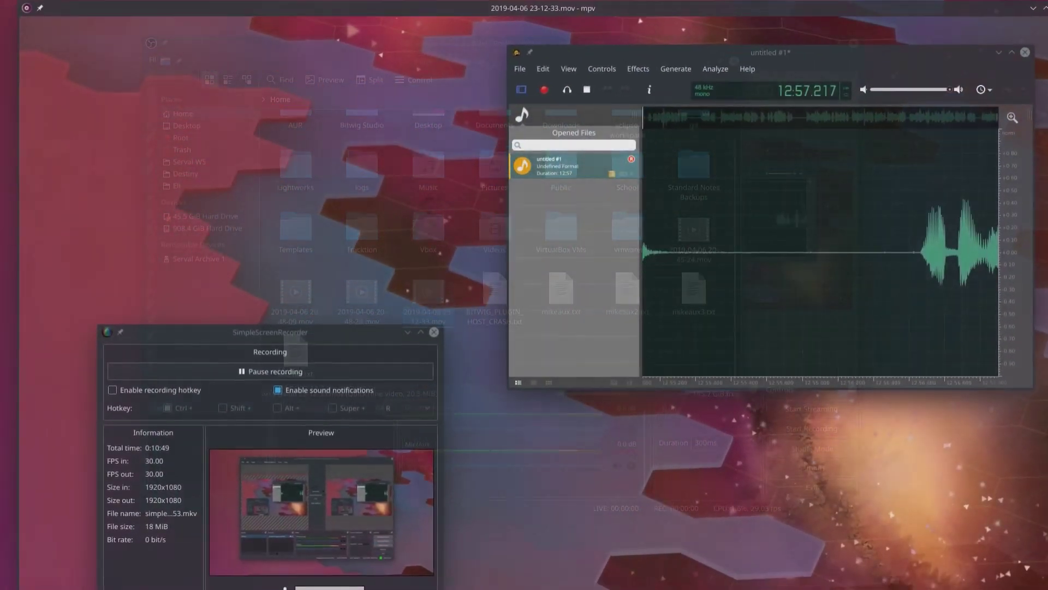
key(m)
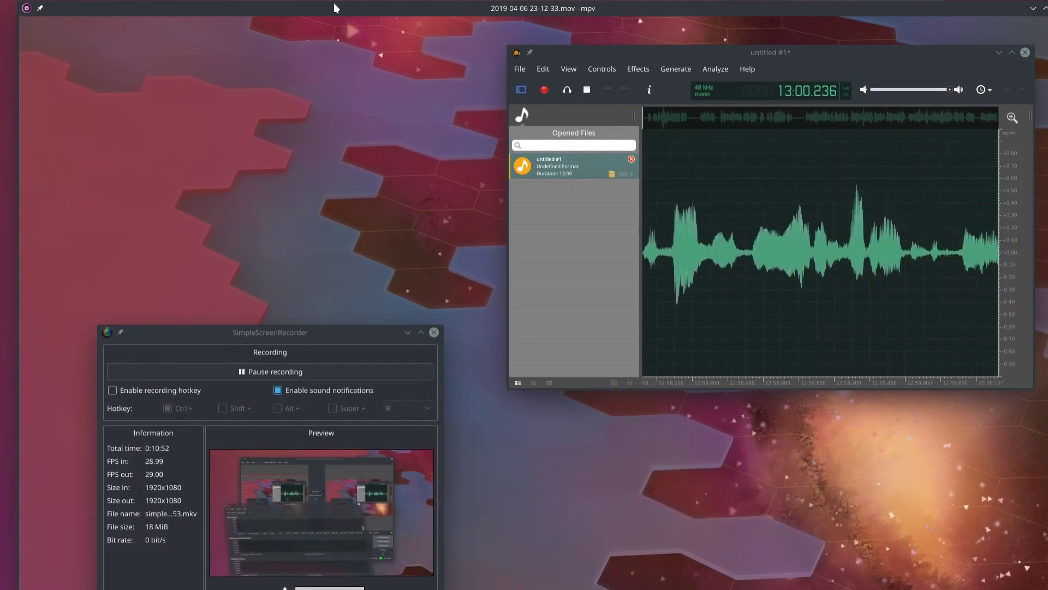
drag(336, 7, 329, 172)
key(Escape)
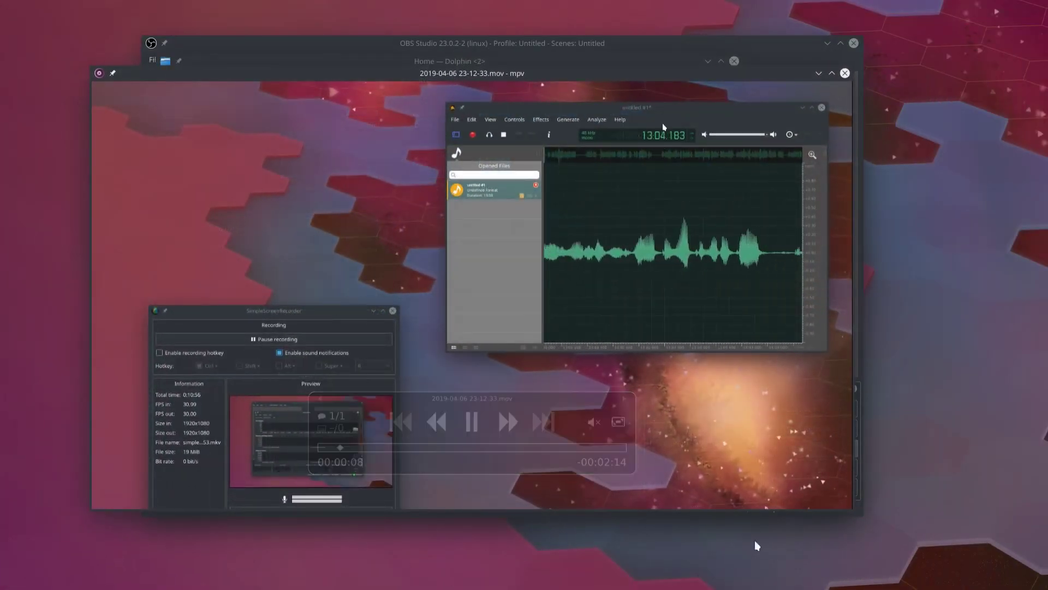
Step: Close the video player and open Dolphin's terminal panel with F4
key(q)
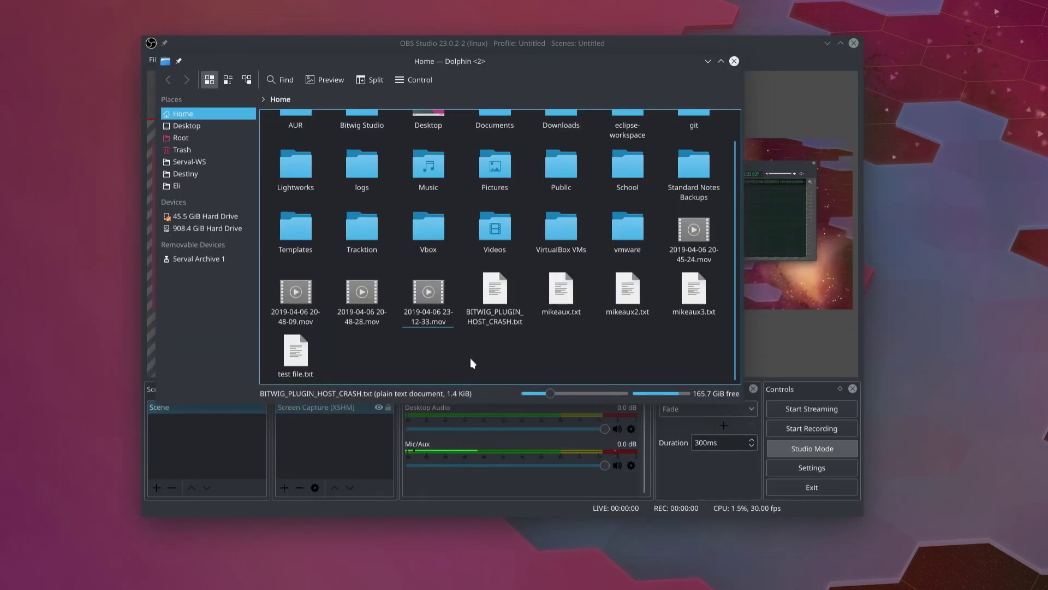
key(F4)
scroll(486, 214, down, 2)
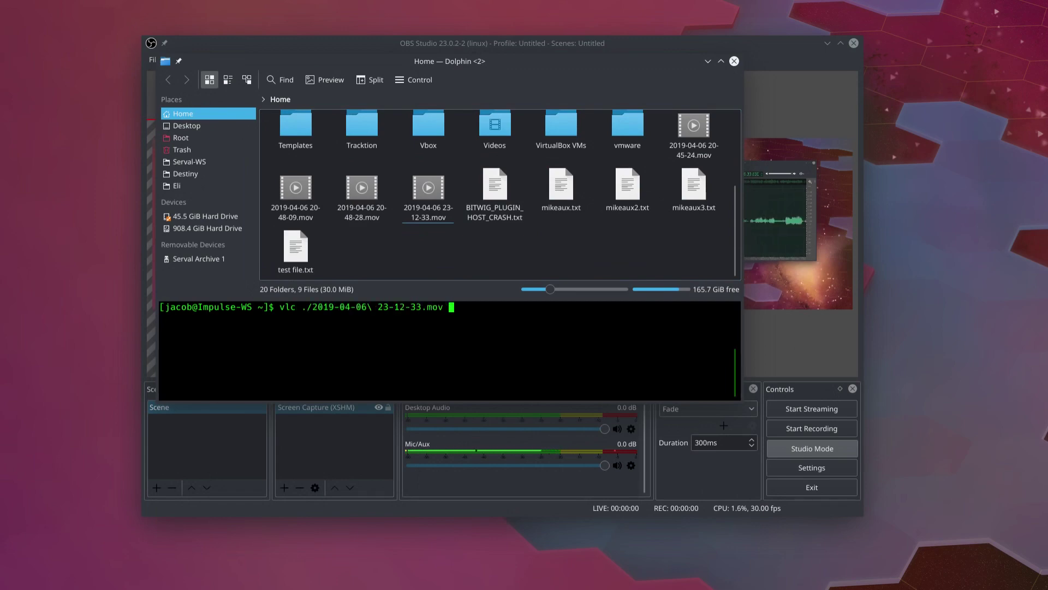
Step: Open the recording in VLC, confirm 1920x1080 in Codec Information, play briefly, then quit
key(Return)
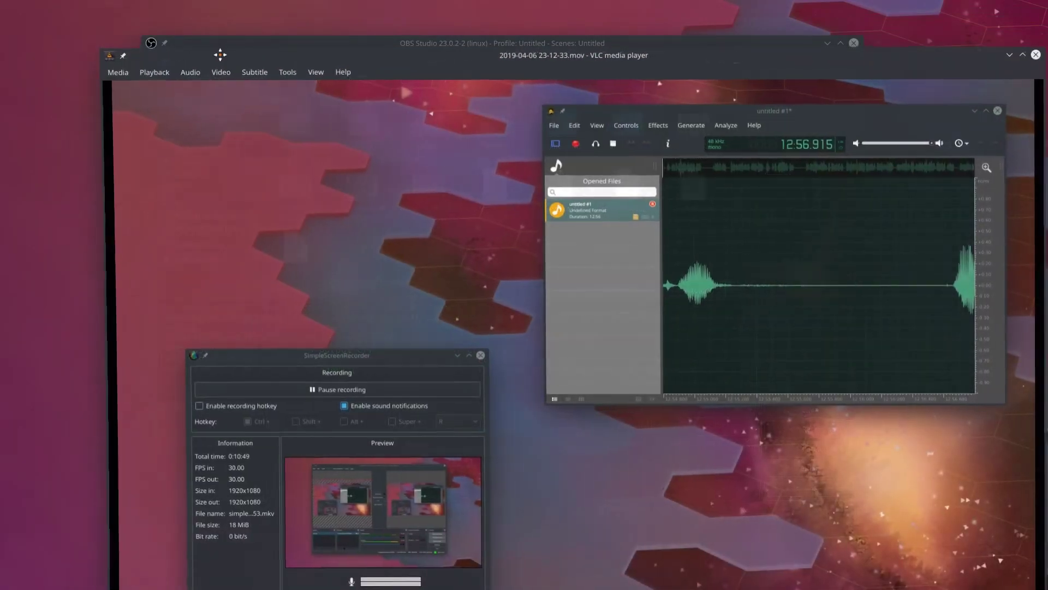
drag(220, 54, 178, 15)
click(243, 32)
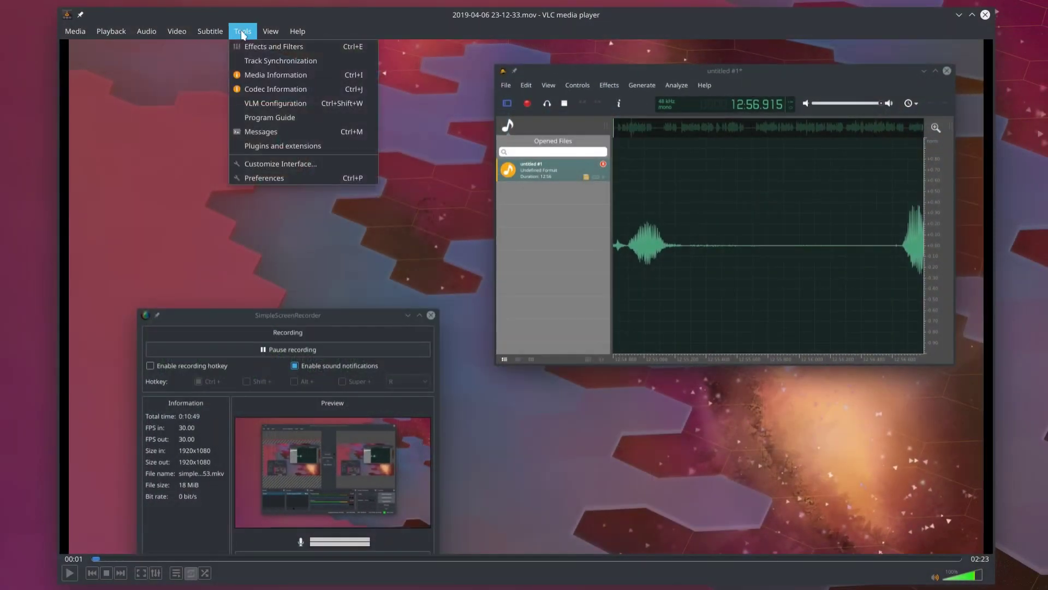
click(262, 89)
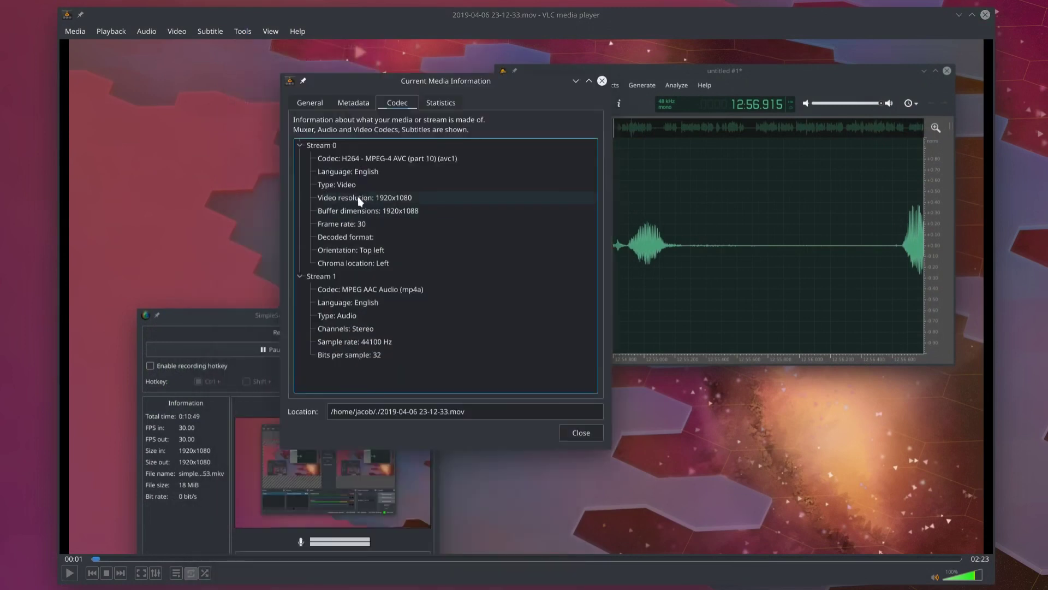
click(382, 204)
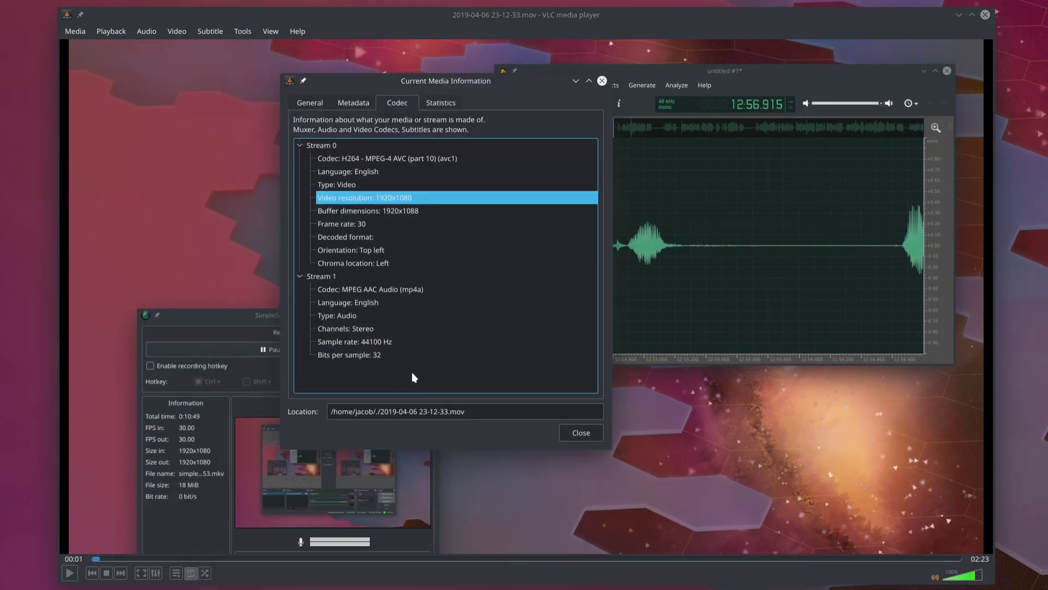
click(588, 437)
key(space)
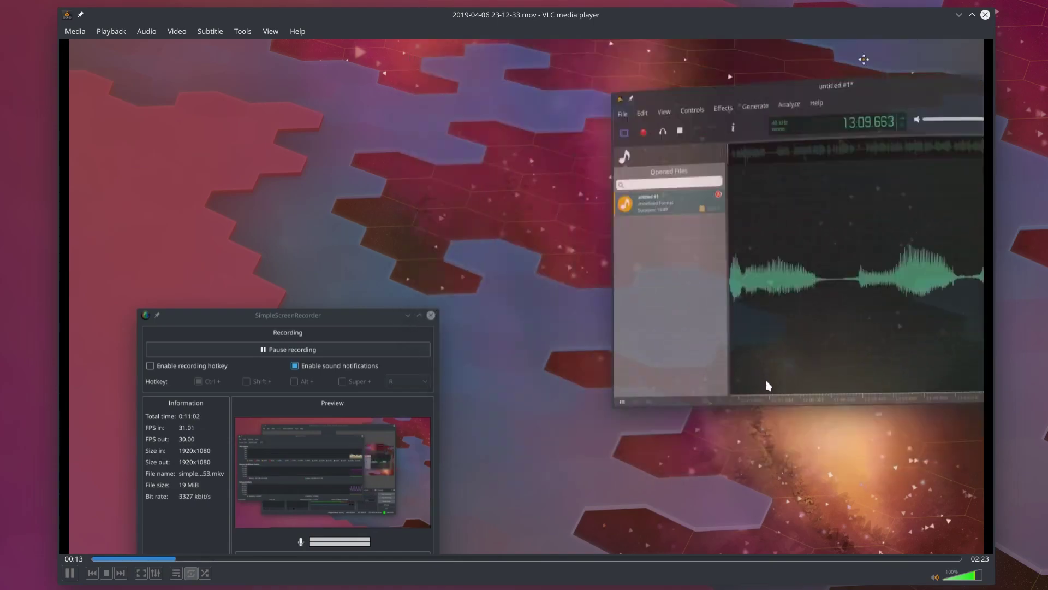
key(ctrl+q)
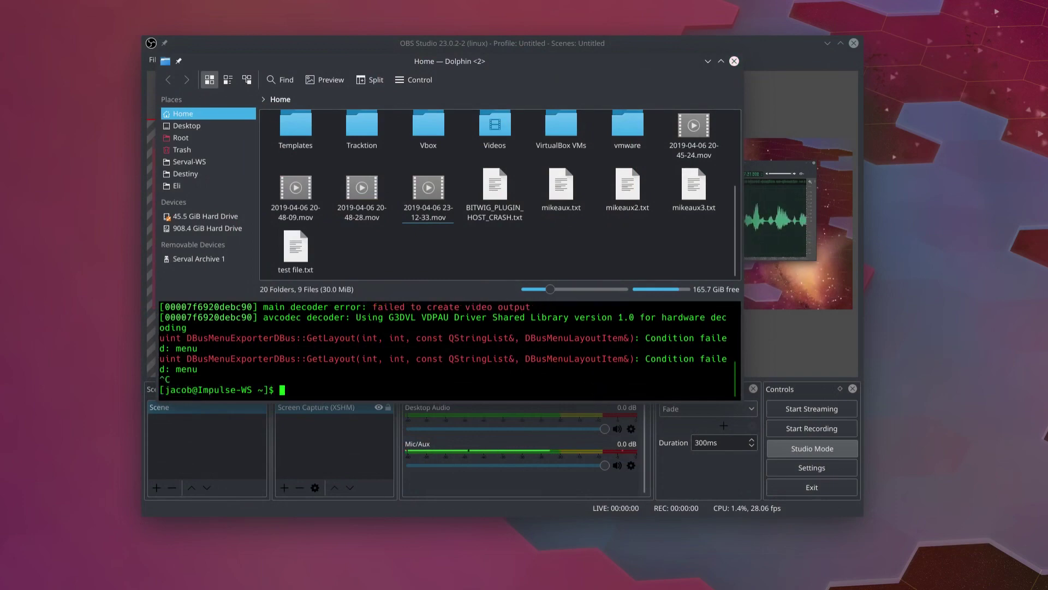
Step: Exit Dolphin's terminal panel and close the file manager
text(exit)
key(Return)
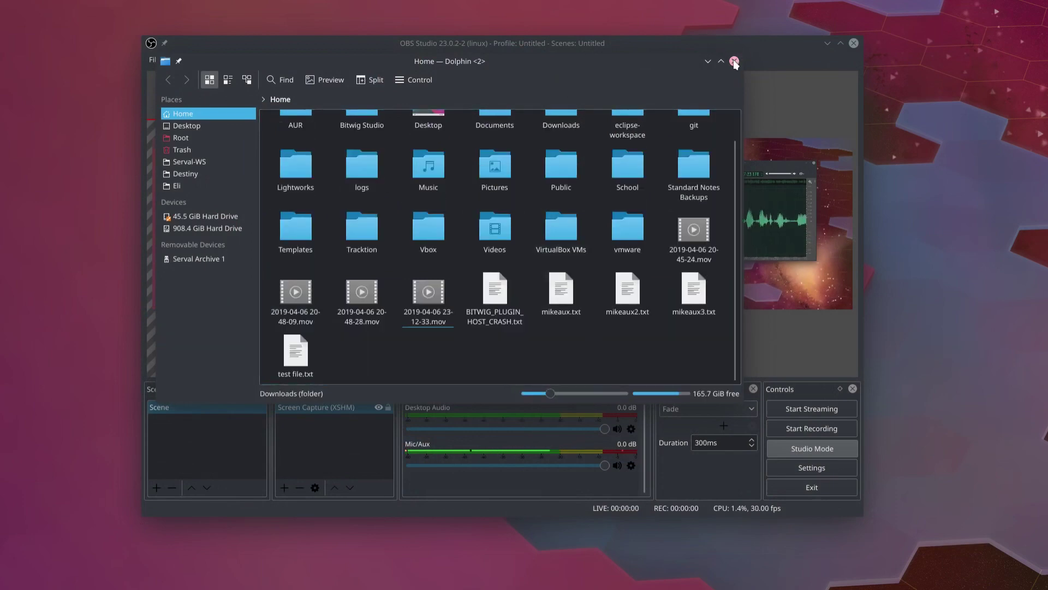
key(ctrl+q)
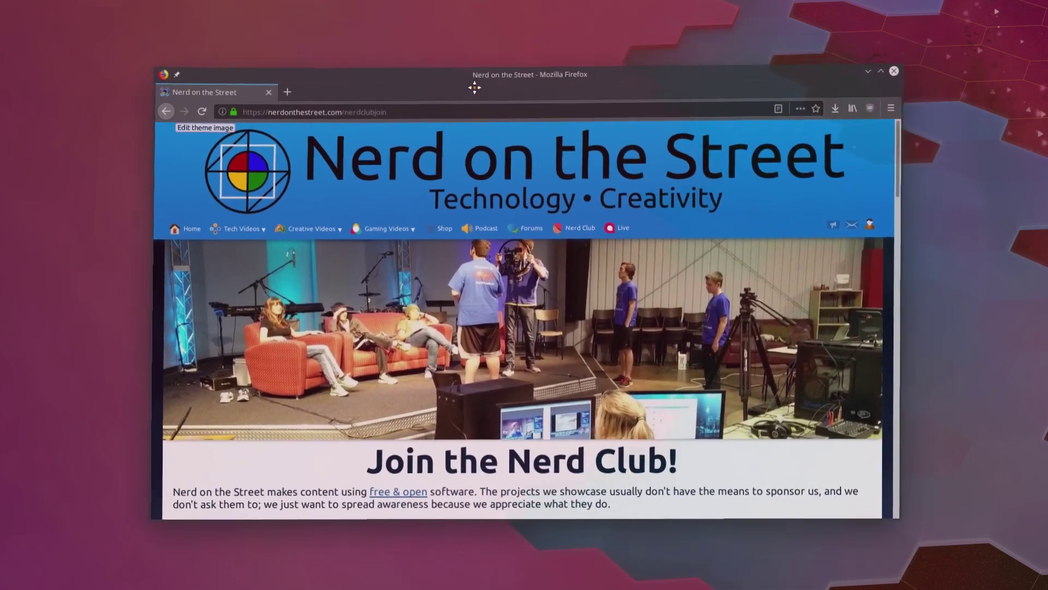
Step: Scroll the Nerd Club join page past pricing and the $35 / $50 goals to the footer
scroll(535, 411, down, 5)
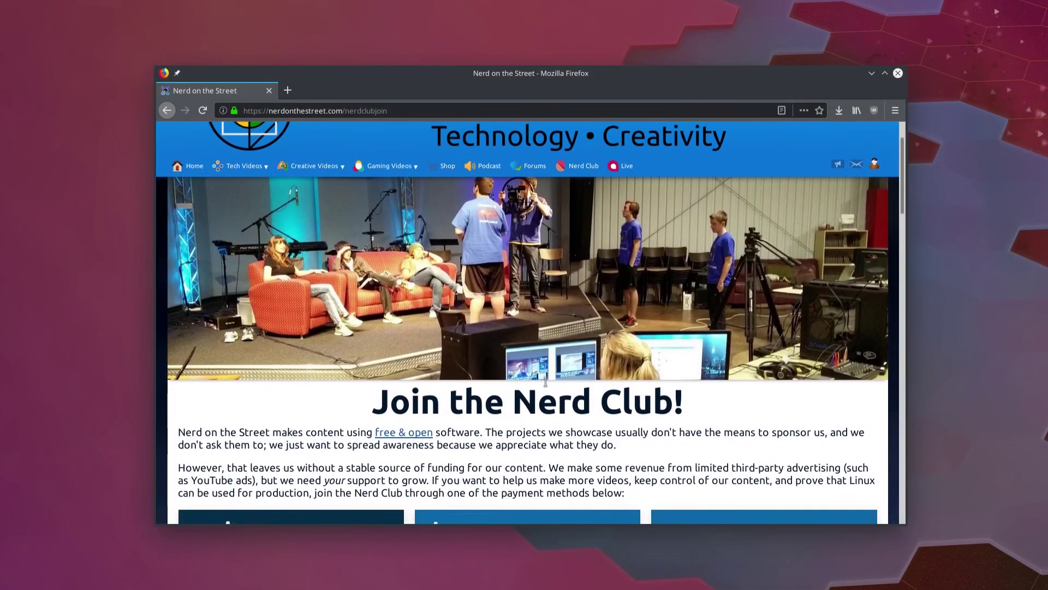
scroll(543, 308, down, 4)
scroll(600, 235, down, 3)
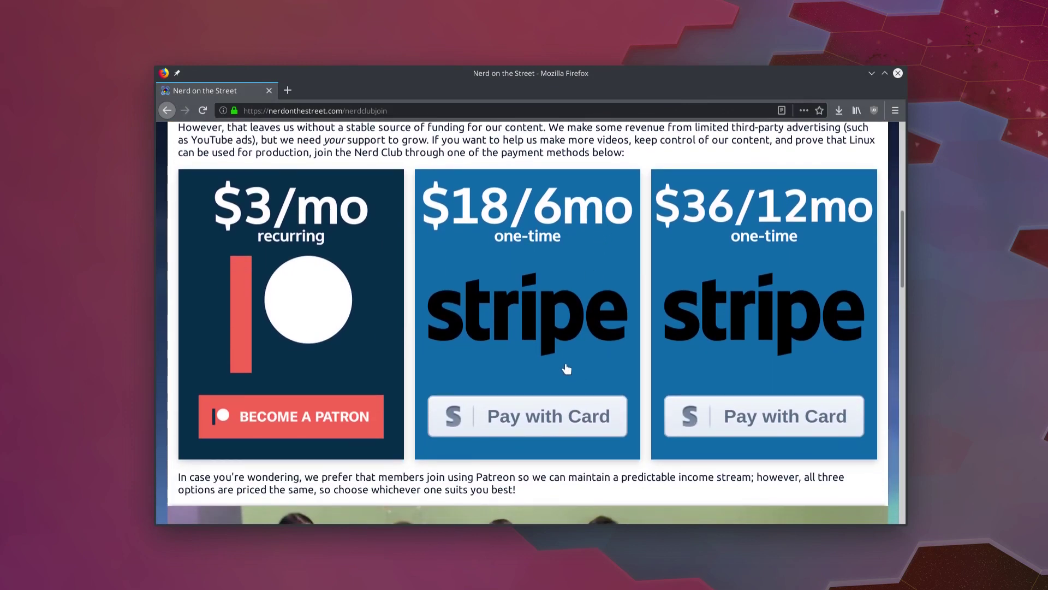
scroll(529, 336, down, 6)
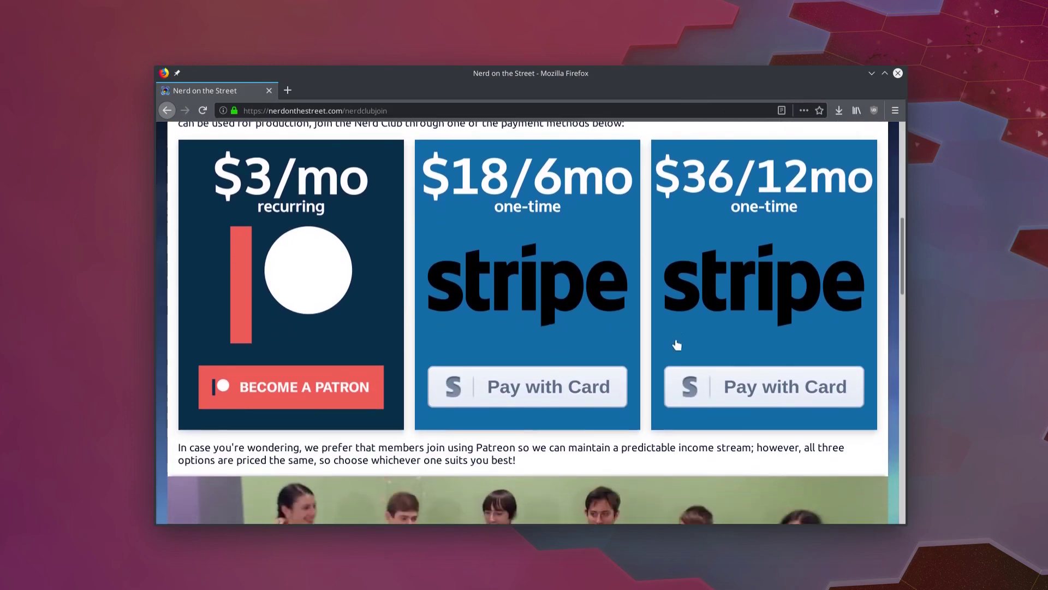
scroll(636, 327, down, 5)
scroll(612, 266, down, 6)
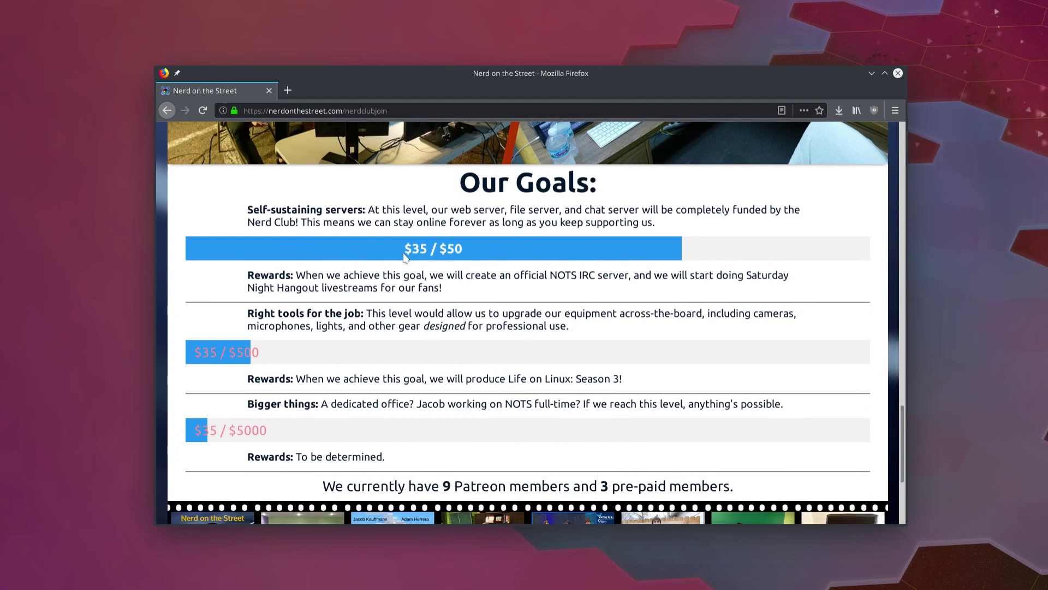
drag(405, 255, 501, 254)
click(501, 254)
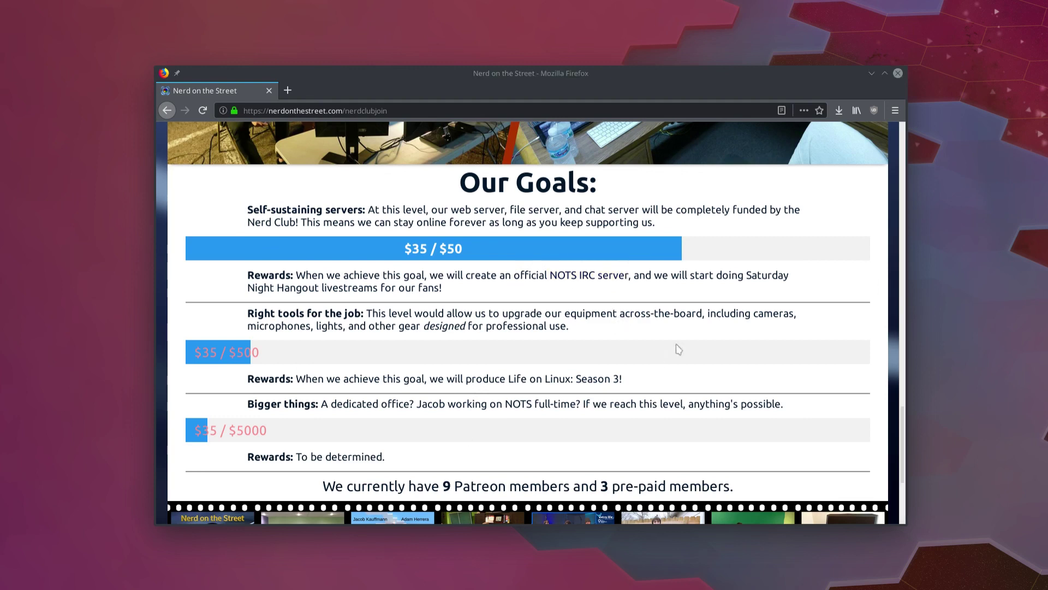
scroll(683, 343, down, 5)
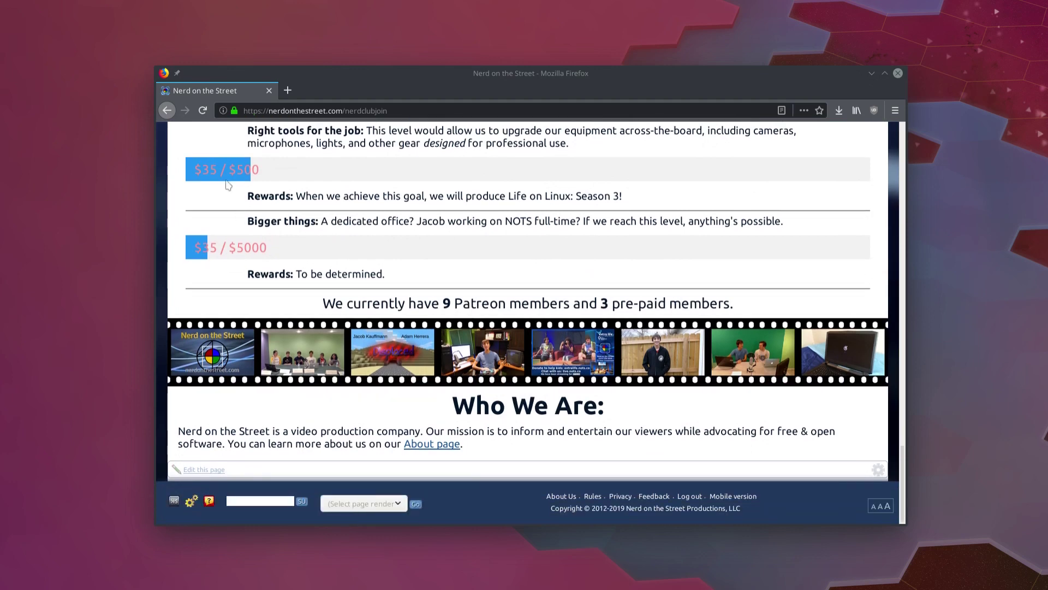